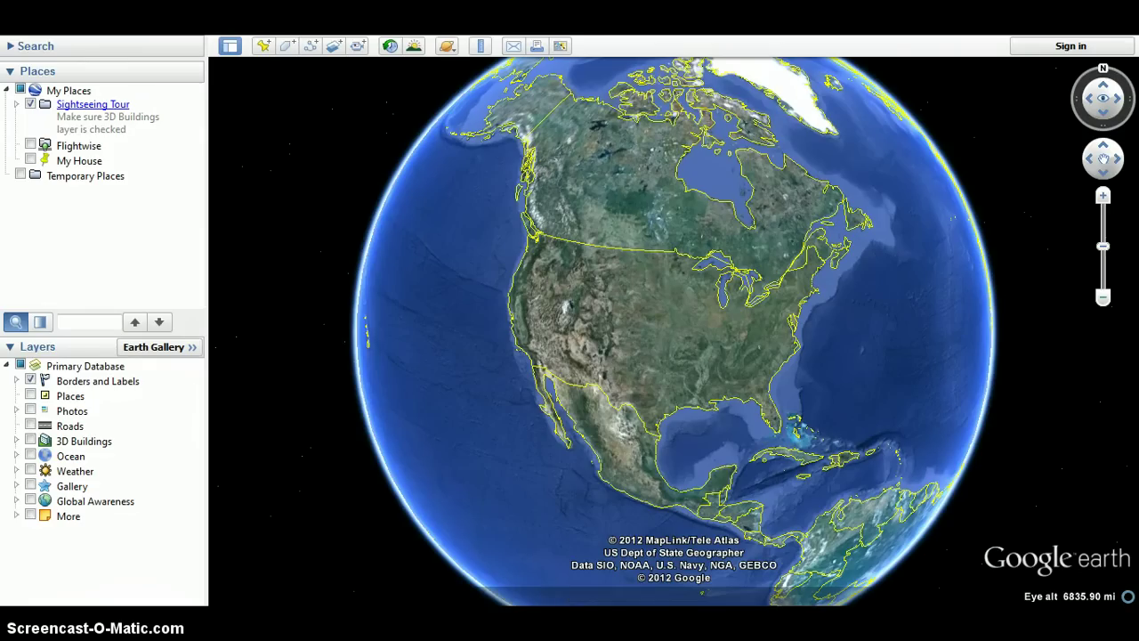
Open the planet dropdown listing Earth, Sky, Mars and Moon.
{"action": "left_click", "coordinate": [445, 49]}
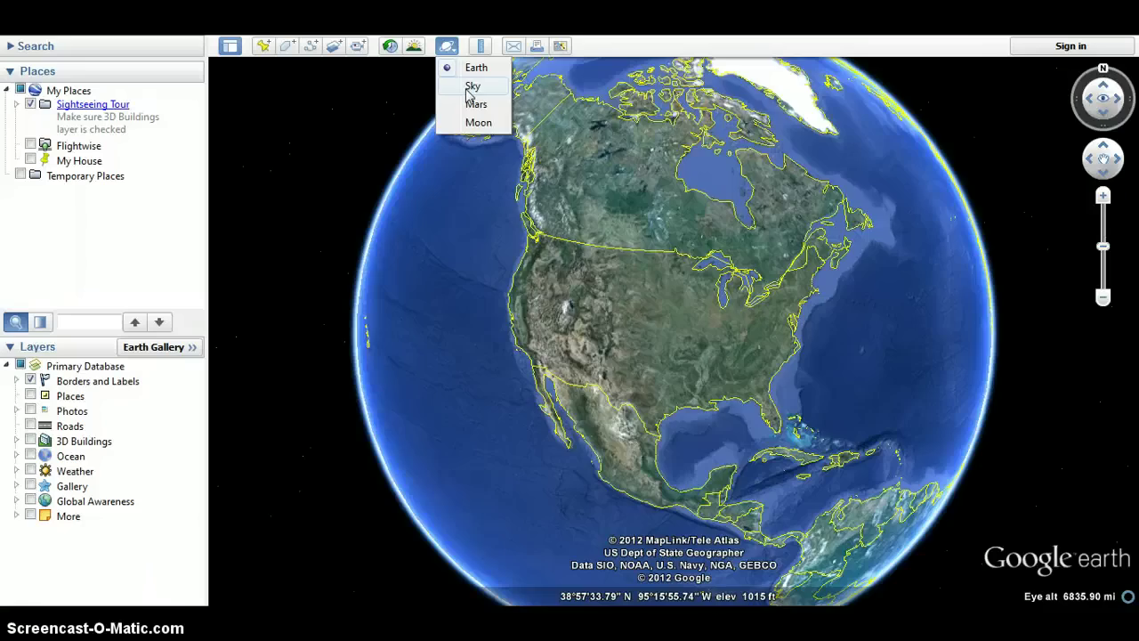
Switch to Sky view, zoom out to the constellations, then back in around Messier 101.
{"action": "left_click", "coordinate": [469, 88]}
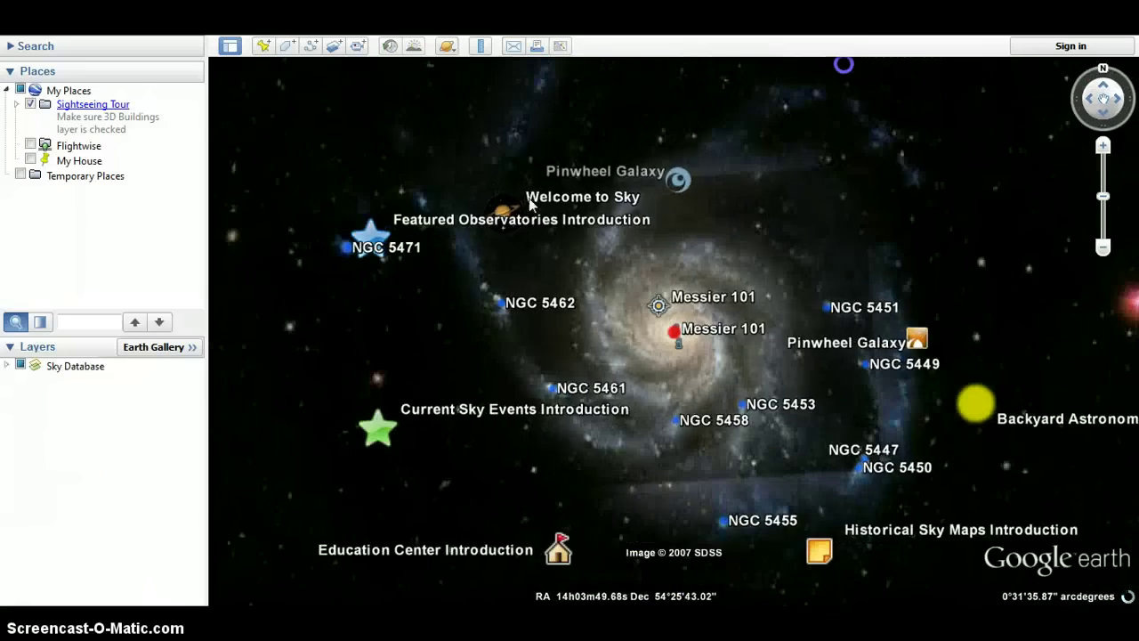
{"action": "scroll", "coordinate": [598, 305], "scroll_direction": "down", "scroll_amount": 5}
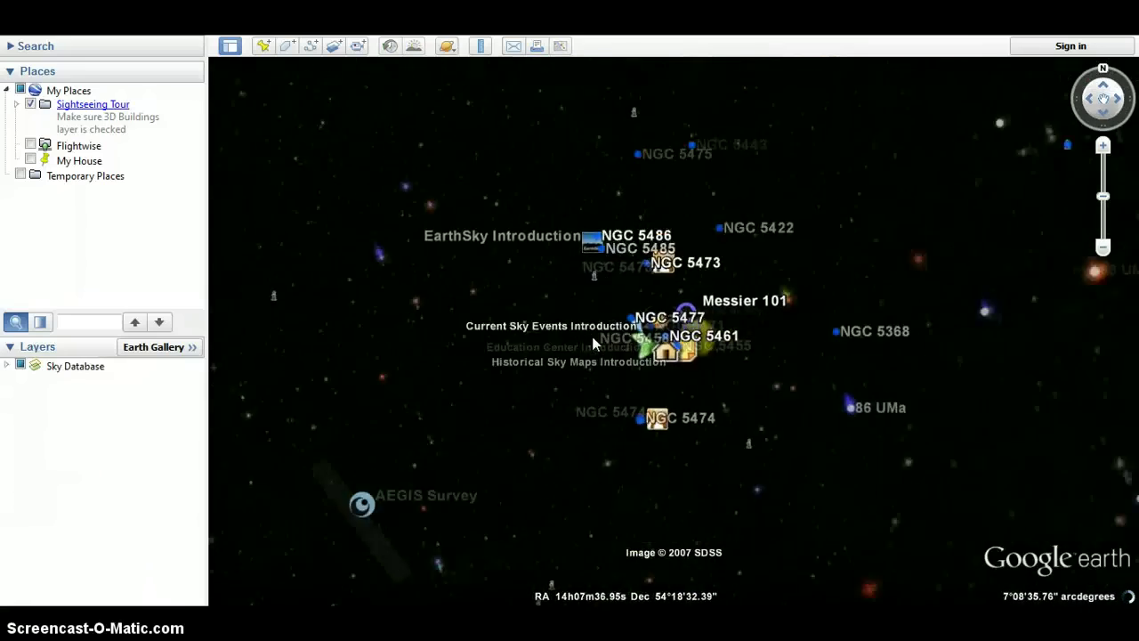
{"action": "scroll", "coordinate": [595, 344], "scroll_direction": "down", "scroll_amount": 3}
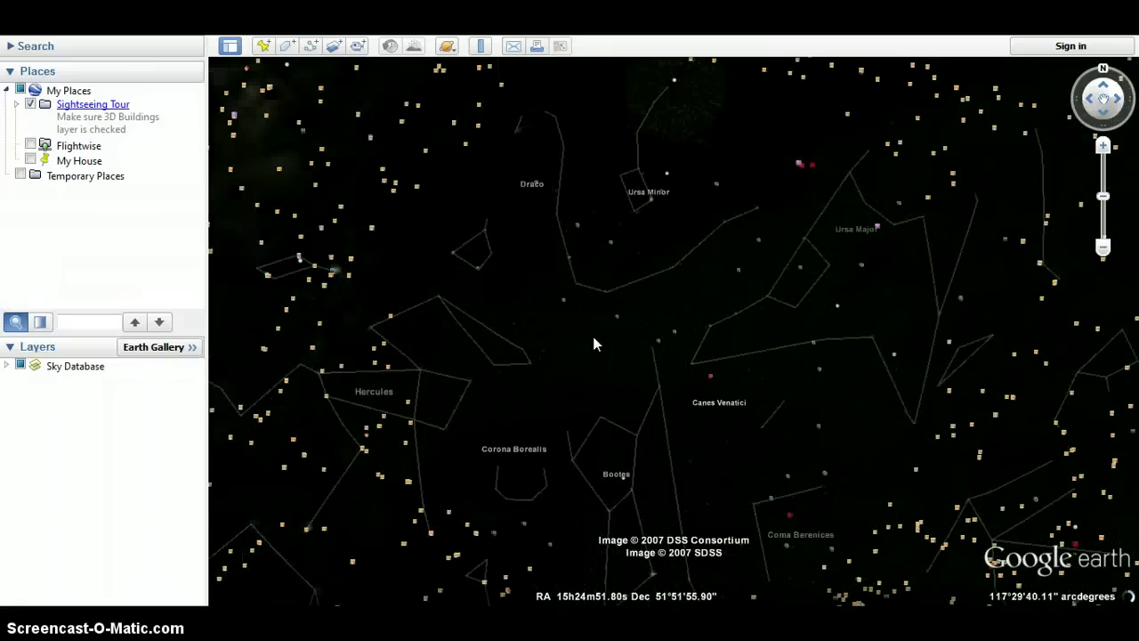
{"action": "scroll", "coordinate": [594, 343], "scroll_direction": "up", "scroll_amount": 3}
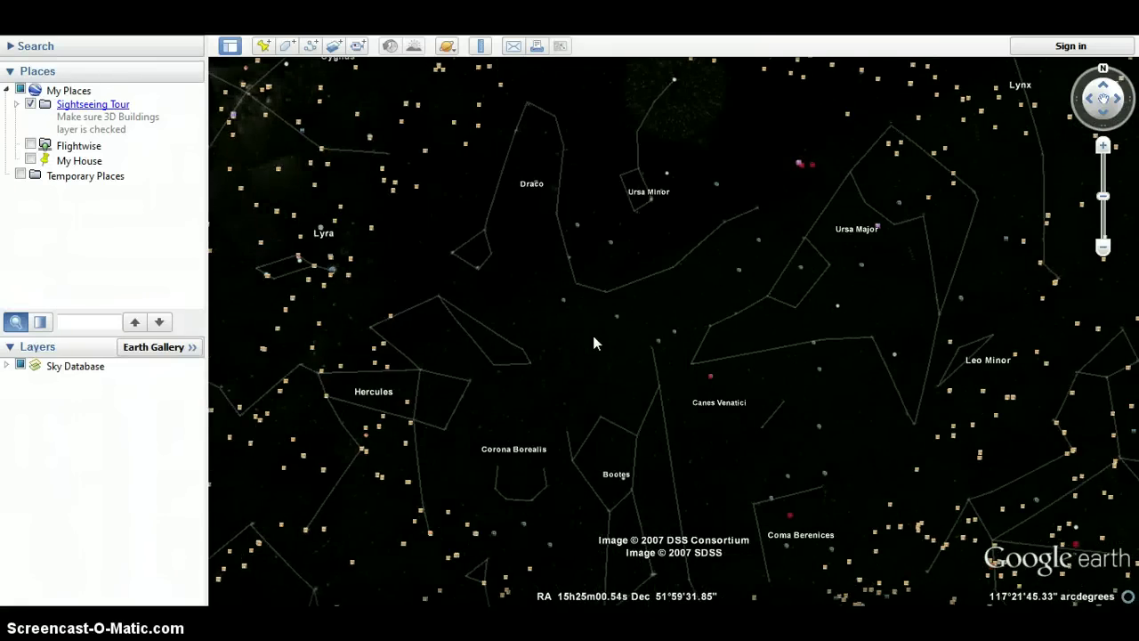
{"action": "scroll", "coordinate": [593, 334], "scroll_direction": "up", "scroll_amount": 3}
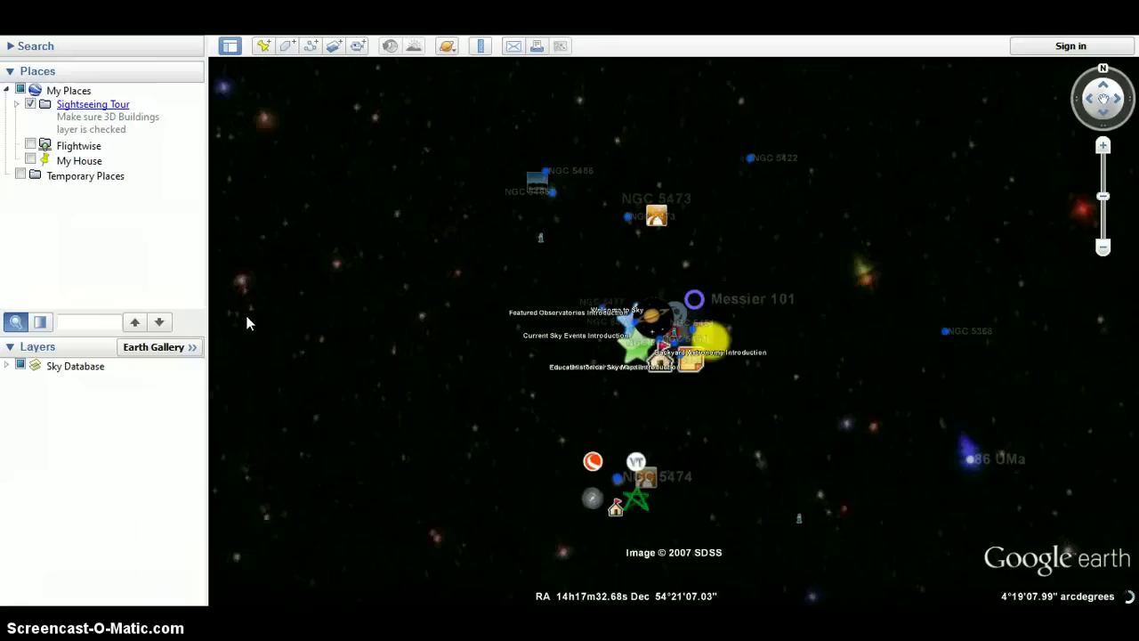
Expand Sky Database and Our Solar System in Layers, then fly to the Sun.
{"action": "left_click", "coordinate": [7, 366]}
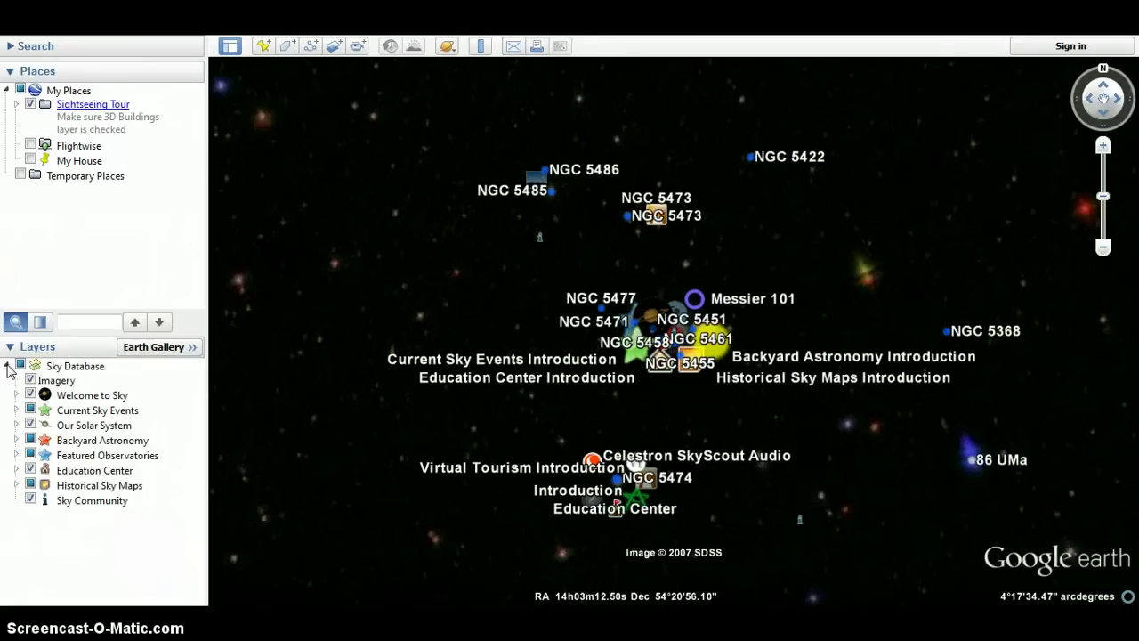
{"action": "left_click", "coordinate": [16, 425]}
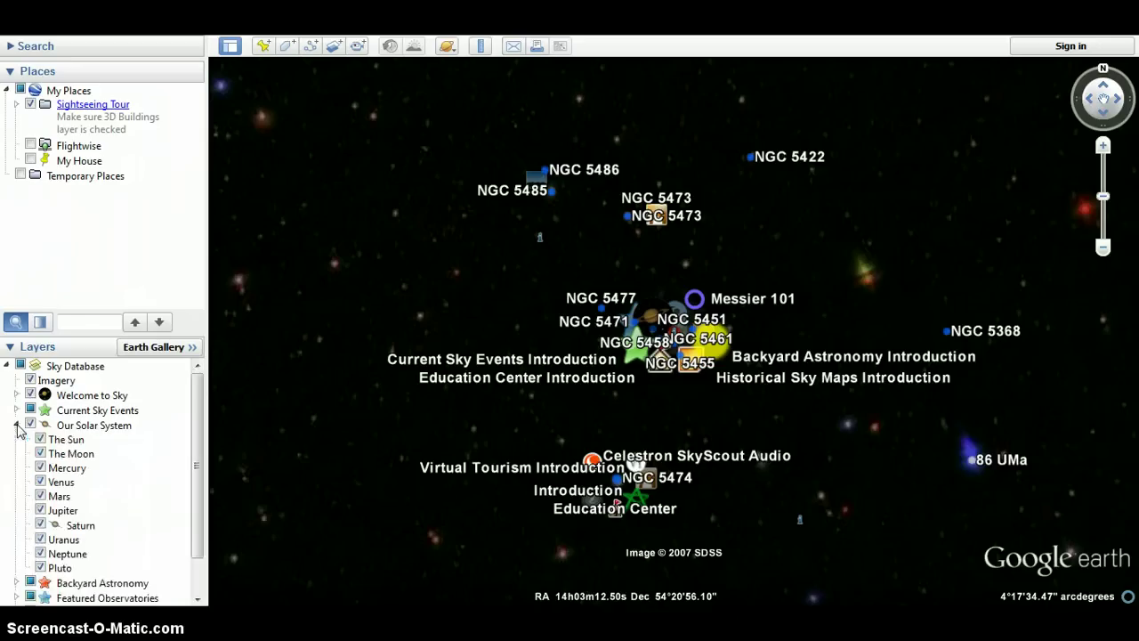
{"action": "double_click", "coordinate": [72, 440]}
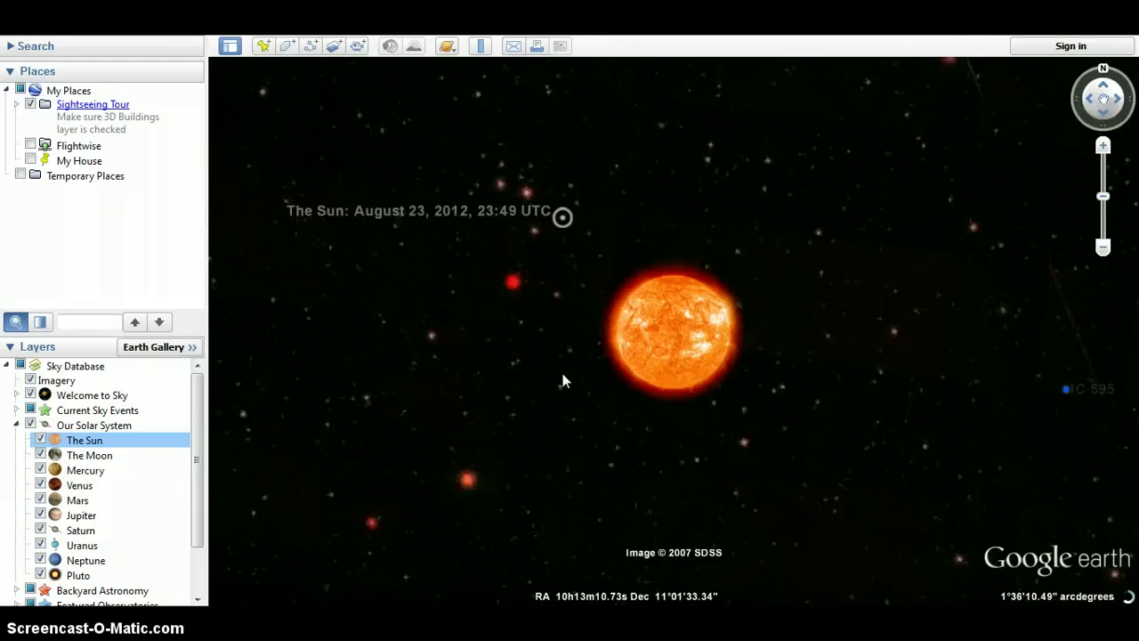
Fly to the Moon and zoom in and out, then on to Mercury and Venus.
{"action": "double_click", "coordinate": [61, 457]}
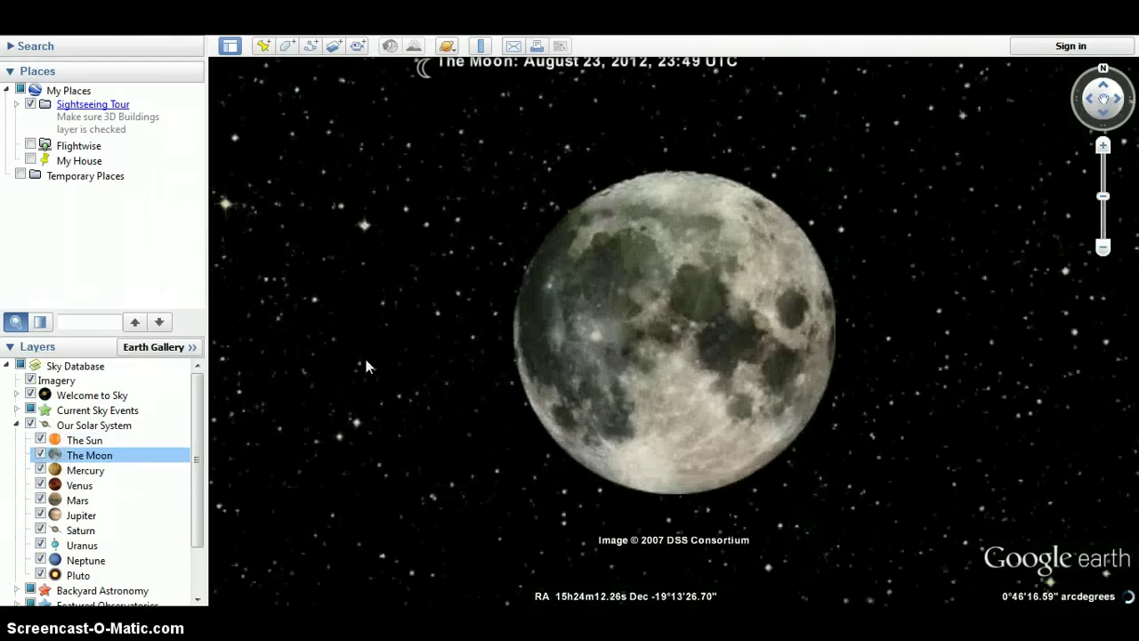
{"action": "scroll", "coordinate": [202, 412], "scroll_direction": "down", "scroll_amount": 1}
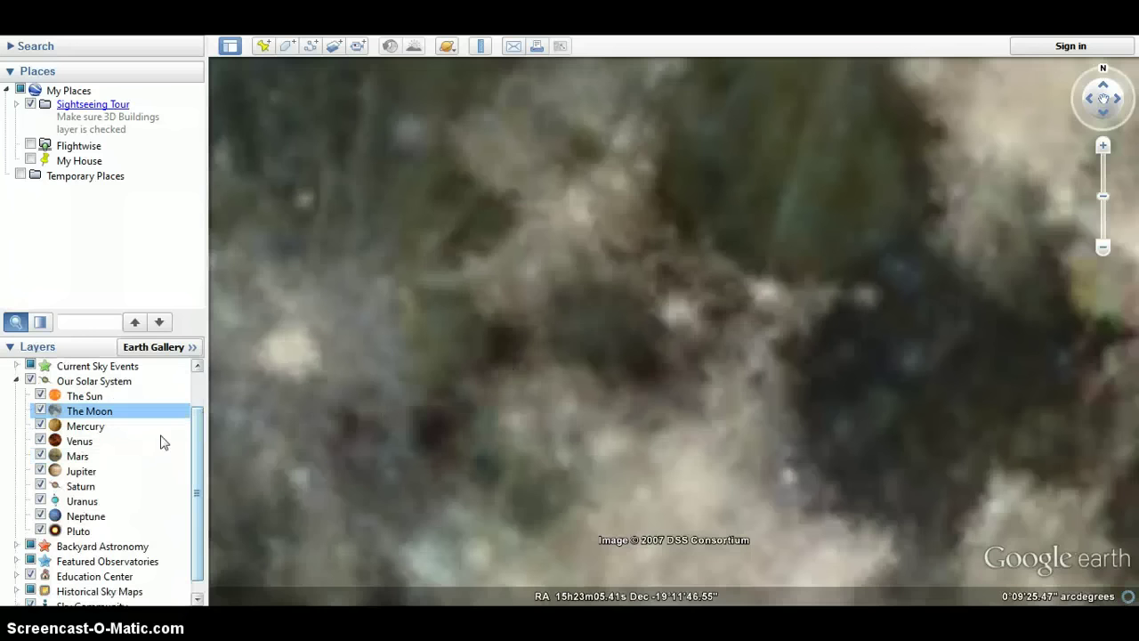
{"action": "scroll", "coordinate": [507, 352], "scroll_direction": "up", "scroll_amount": 5}
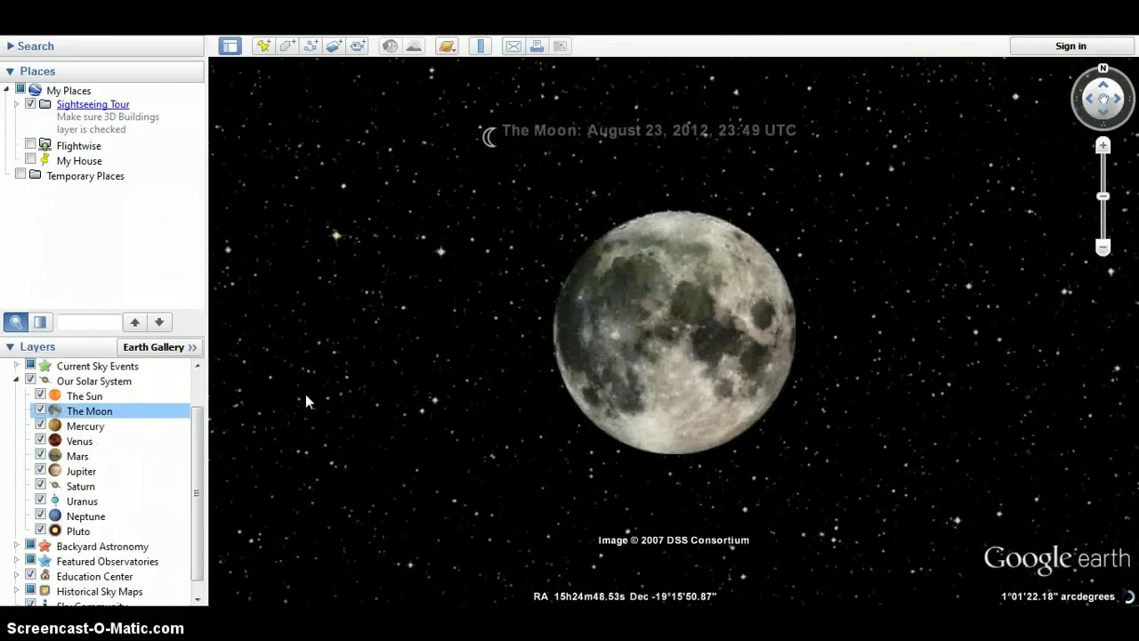
{"action": "double_click", "coordinate": [84, 426]}
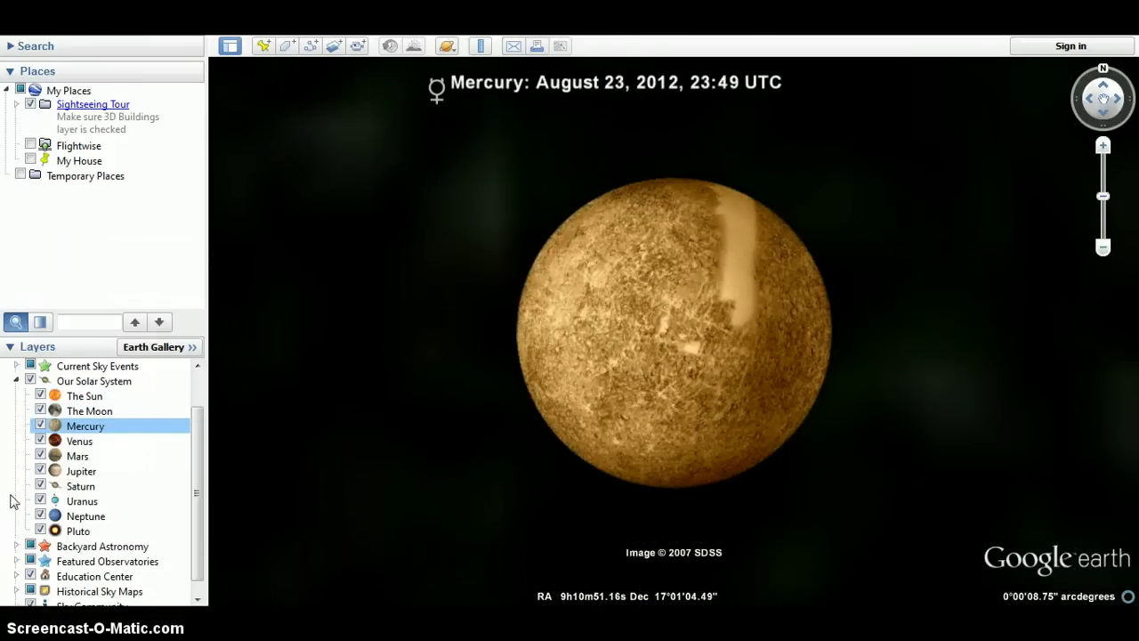
{"action": "left_click", "coordinate": [78, 443]}
{"action": "double_click", "coordinate": [79, 442]}
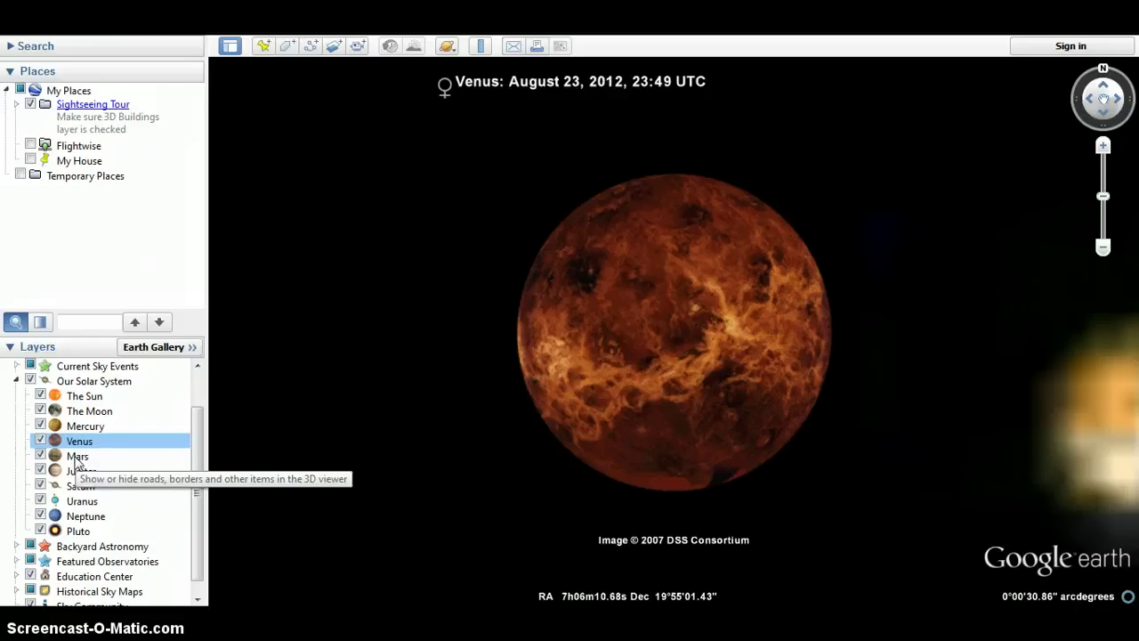
Fly to Mars and zoom in and back out.
{"action": "double_click", "coordinate": [76, 457]}
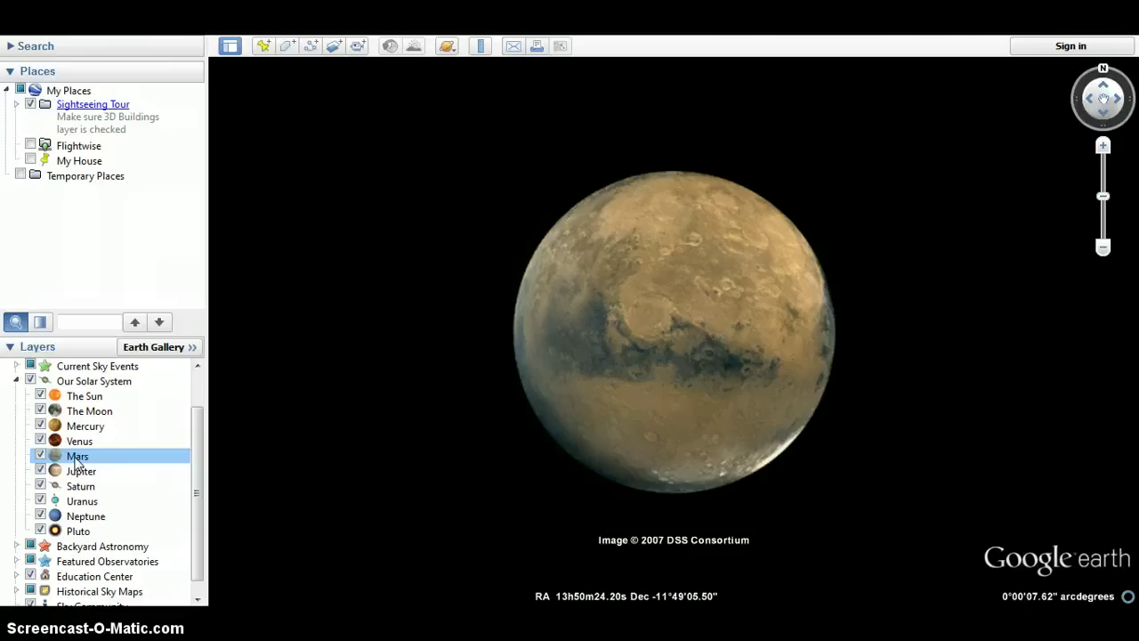
{"action": "scroll", "coordinate": [668, 448], "scroll_direction": "up", "scroll_amount": 5}
{"action": "scroll", "coordinate": [665, 448], "scroll_direction": "down", "scroll_amount": 3}
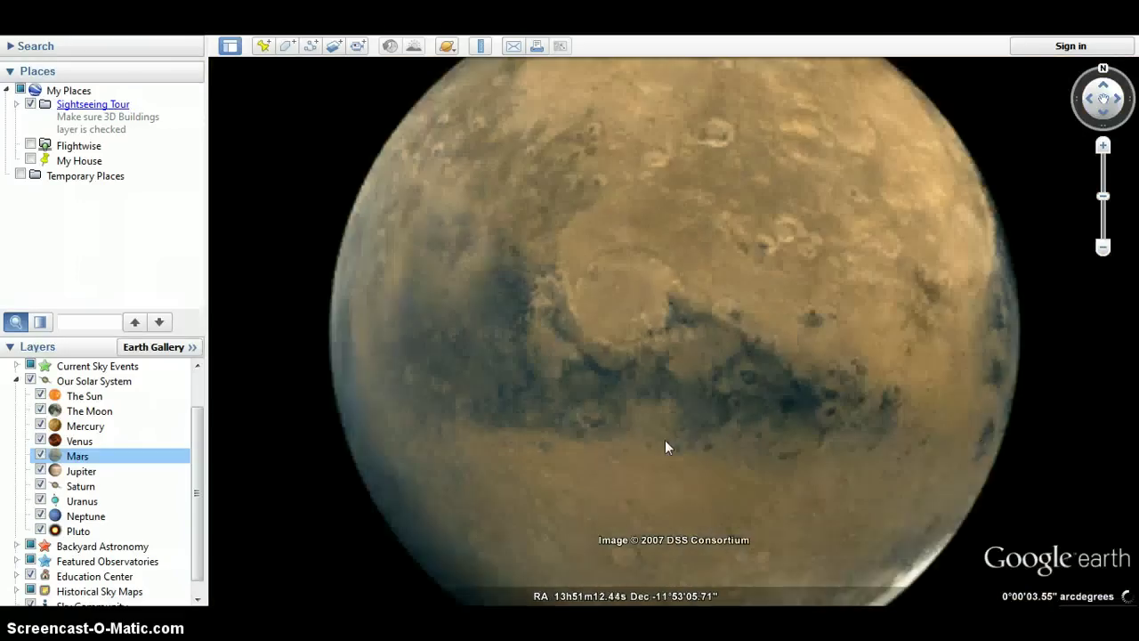
Fly to Jupiter and zoom in and out on its cloud bands.
{"action": "left_click", "coordinate": [76, 471]}
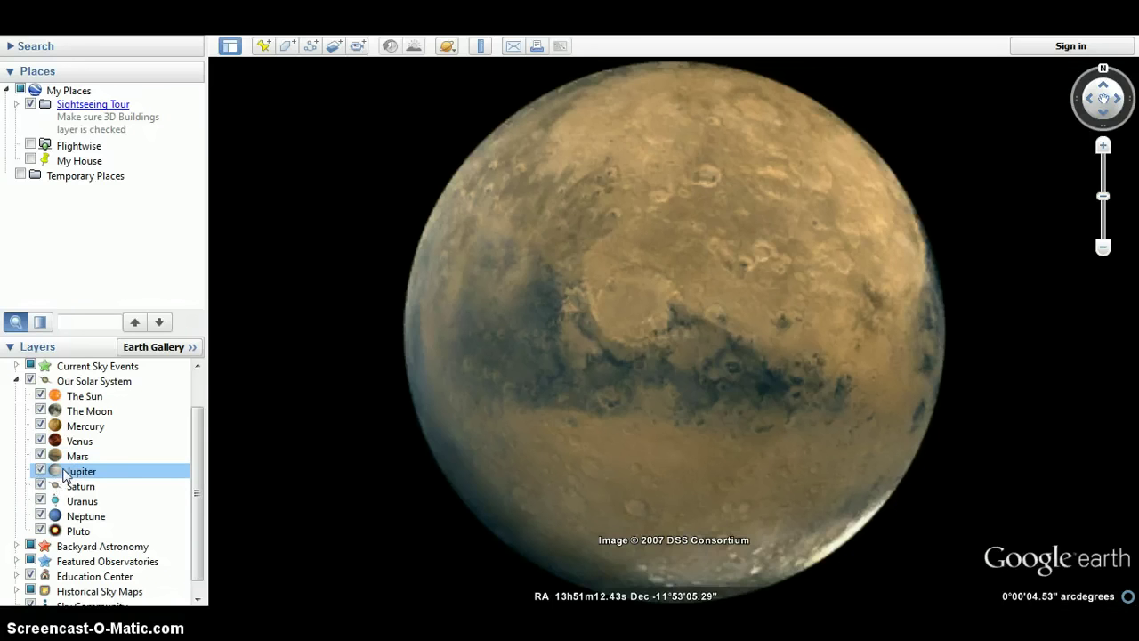
{"action": "double_click", "coordinate": [64, 476]}
{"action": "scroll", "coordinate": [593, 391], "scroll_direction": "up", "scroll_amount": 5}
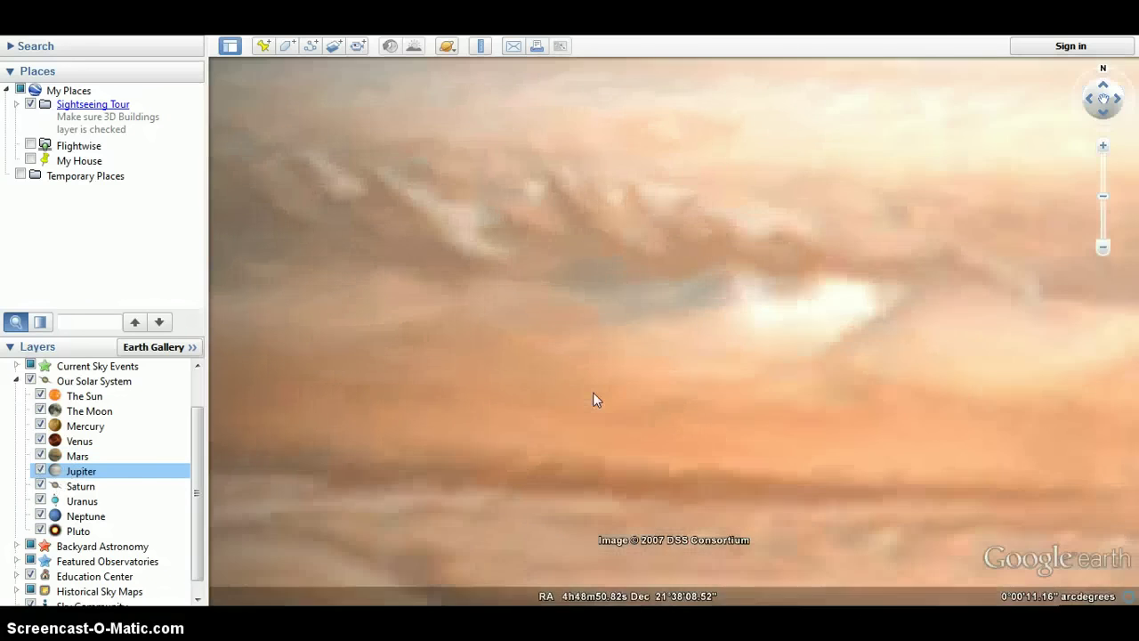
{"action": "scroll", "coordinate": [593, 398], "scroll_direction": "down", "scroll_amount": 5}
{"action": "scroll", "coordinate": [592, 399], "scroll_direction": "up", "scroll_amount": 5}
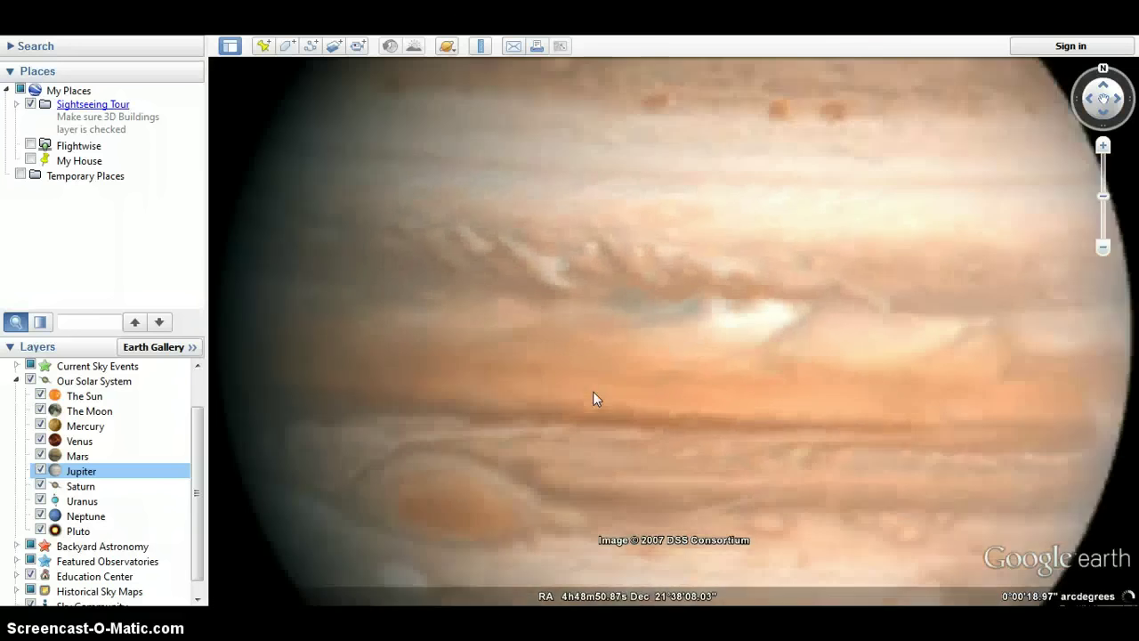
{"action": "scroll", "coordinate": [552, 405], "scroll_direction": "down", "scroll_amount": 5}
Fly to Saturn and zoom between its rings up close and the surrounding stars.
{"action": "double_click", "coordinate": [80, 486]}
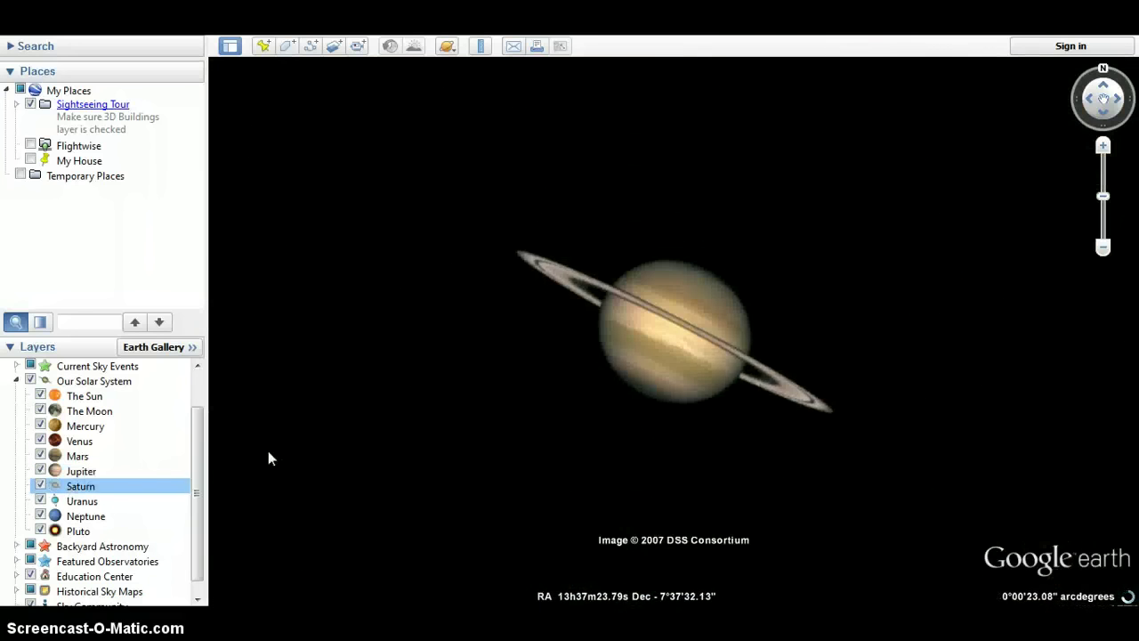
{"action": "scroll", "coordinate": [581, 396], "scroll_direction": "up", "scroll_amount": 5}
{"action": "scroll", "coordinate": [605, 354], "scroll_direction": "down", "scroll_amount": 2}
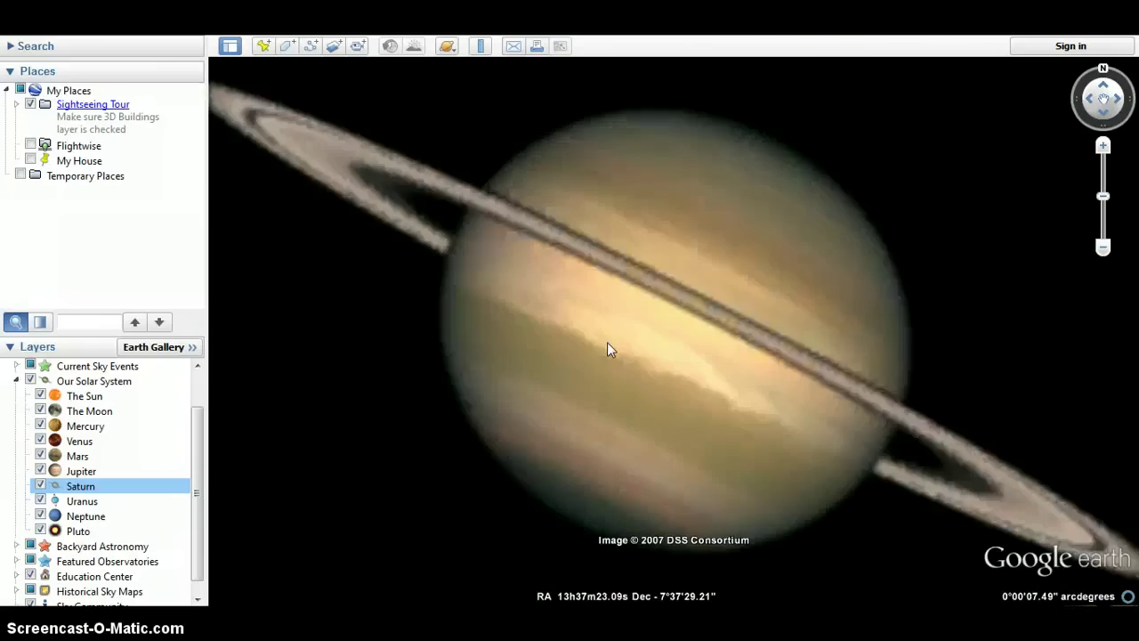
{"action": "scroll", "coordinate": [608, 349], "scroll_direction": "down", "scroll_amount": 5}
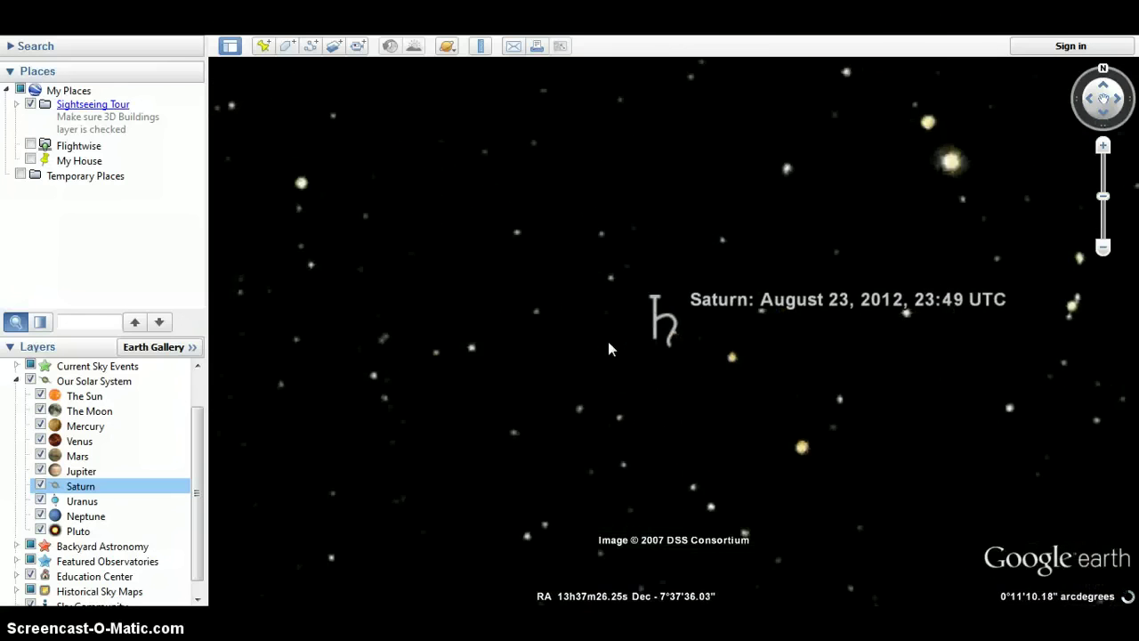
{"action": "scroll", "coordinate": [665, 328], "scroll_direction": "down", "scroll_amount": 2}
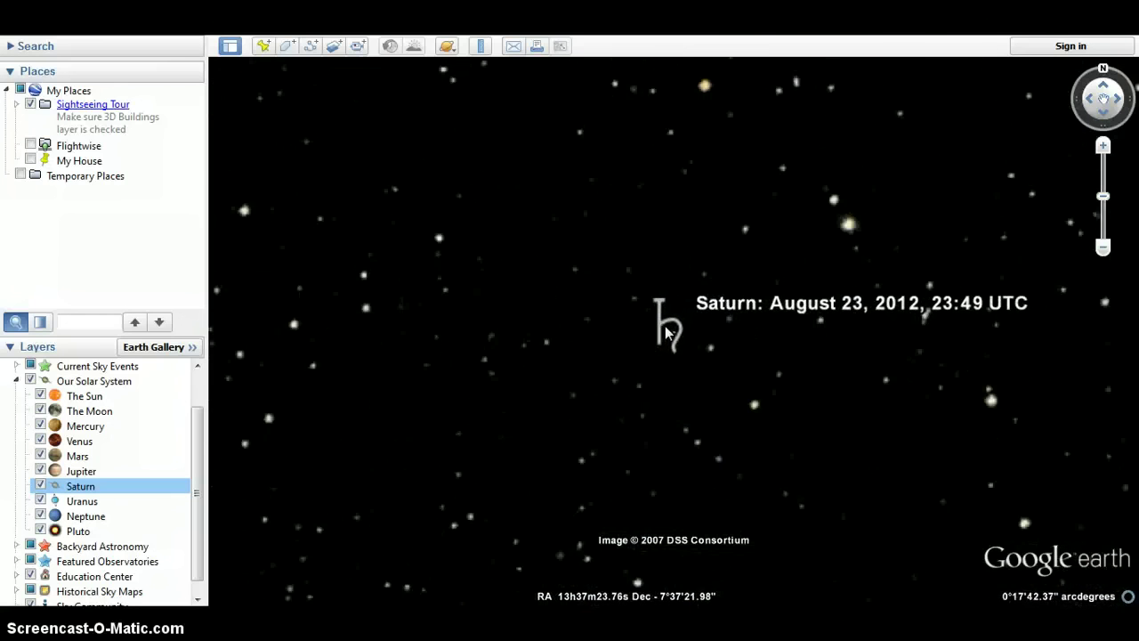
{"action": "scroll", "coordinate": [666, 329], "scroll_direction": "up", "scroll_amount": 1}
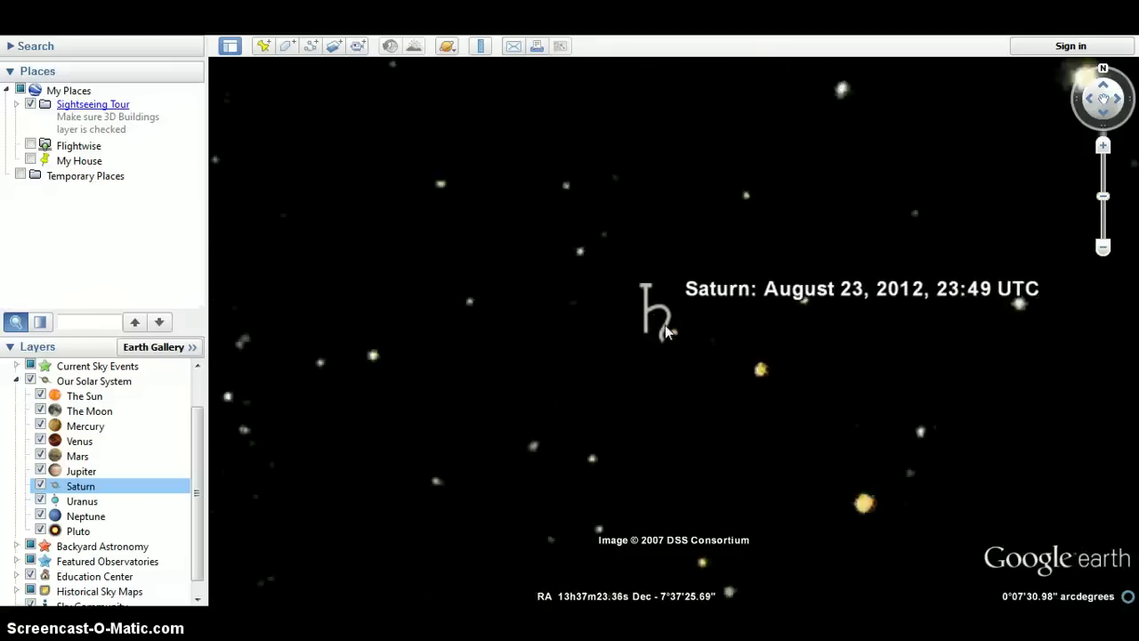
{"action": "scroll", "coordinate": [665, 331], "scroll_direction": "up", "scroll_amount": 3}
{"action": "scroll", "coordinate": [666, 331], "scroll_direction": "up", "scroll_amount": 5}
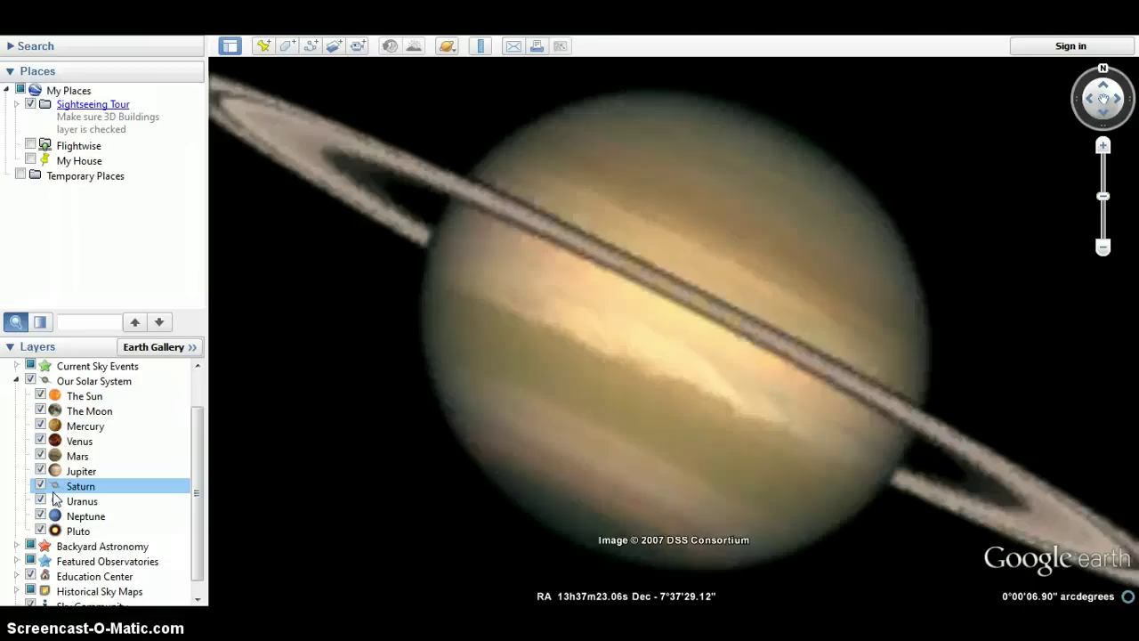
Fly to Uranus and zoom out and back in, then on to Neptune and Pluto.
{"action": "double_click", "coordinate": [74, 503]}
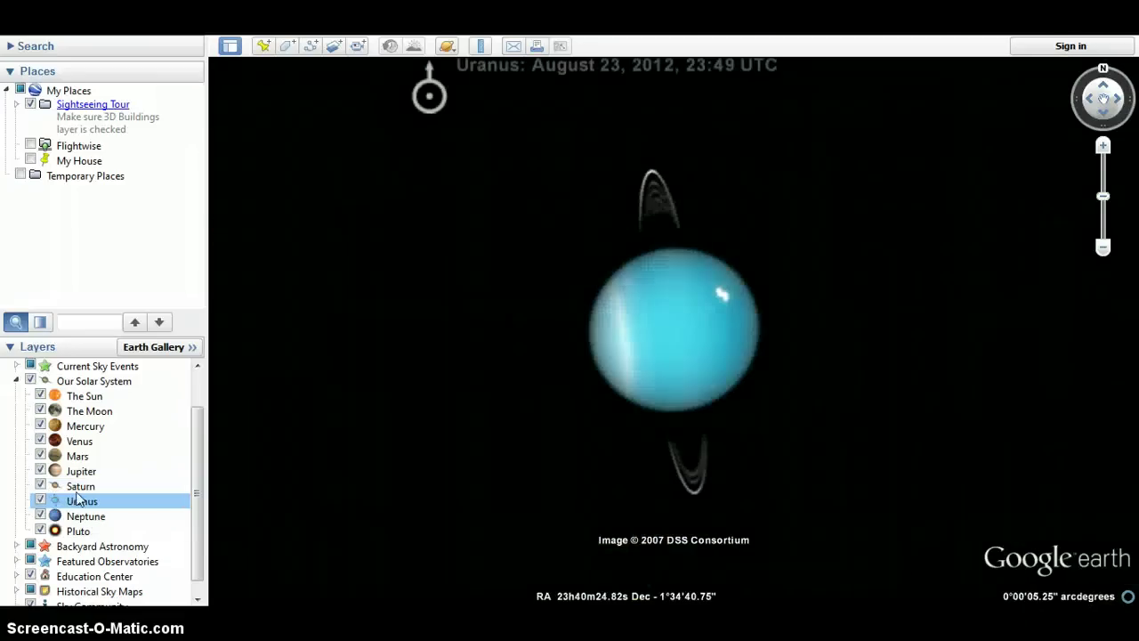
{"action": "scroll", "coordinate": [547, 389], "scroll_direction": "up", "scroll_amount": 3}
{"action": "scroll", "coordinate": [546, 387], "scroll_direction": "down", "scroll_amount": 5}
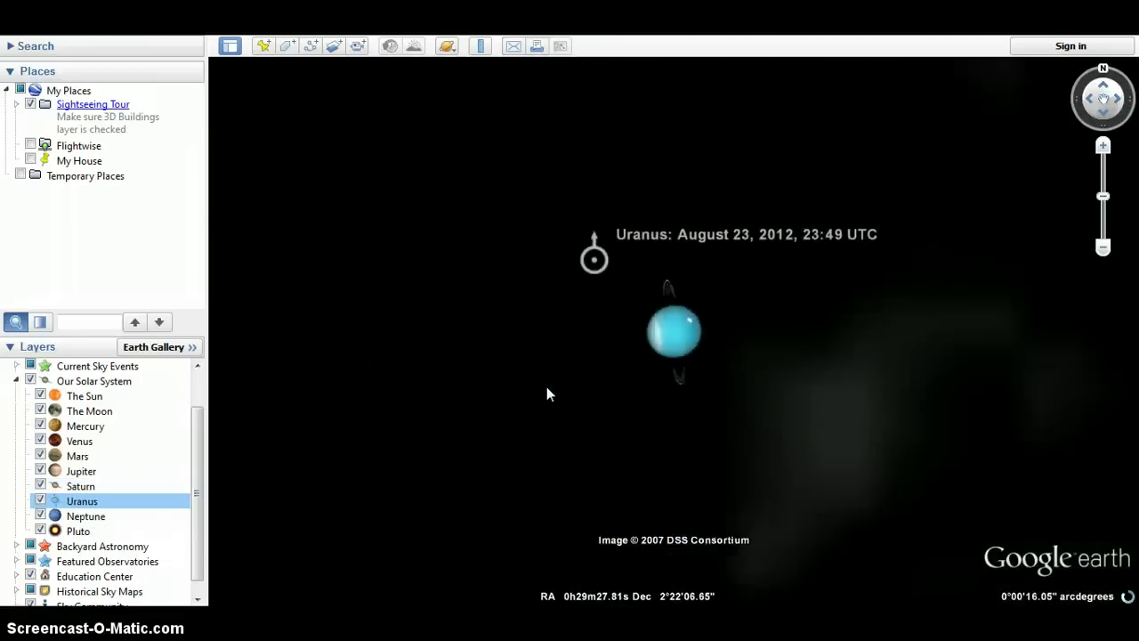
{"action": "scroll", "coordinate": [546, 388], "scroll_direction": "down", "scroll_amount": 3}
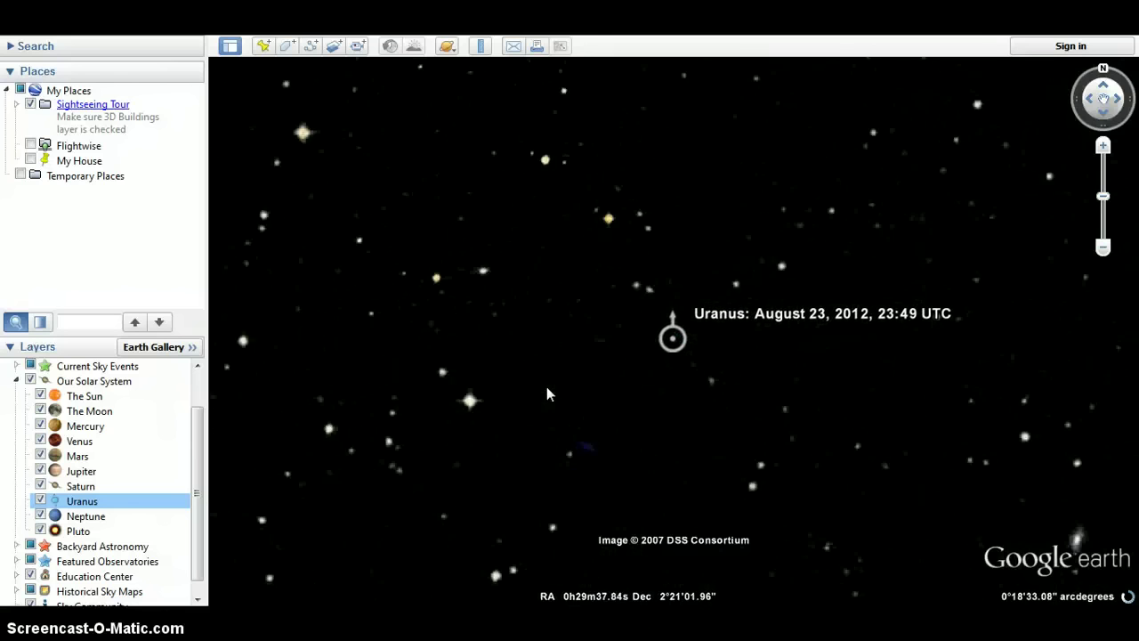
{"action": "scroll", "coordinate": [546, 389], "scroll_direction": "up", "scroll_amount": 5}
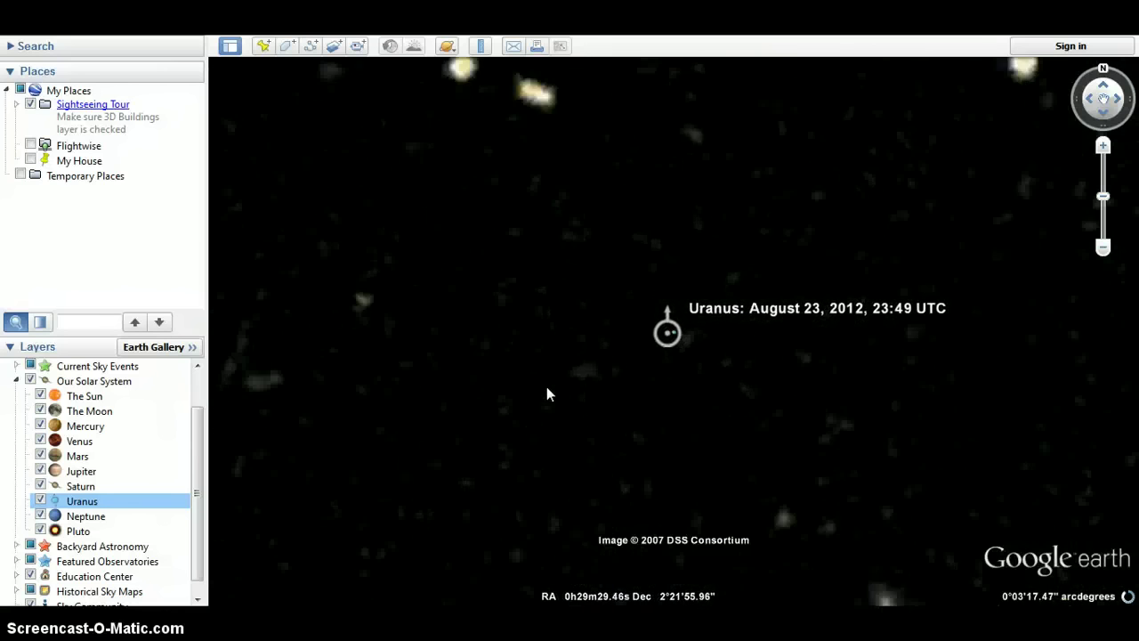
{"action": "double_click", "coordinate": [56, 517]}
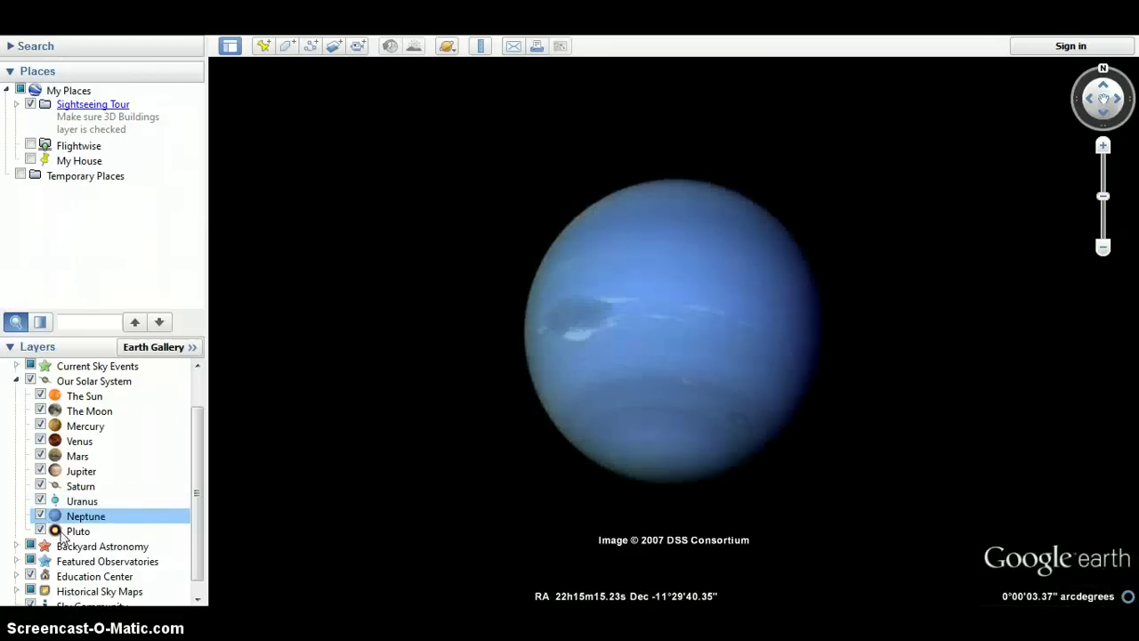
{"action": "double_click", "coordinate": [61, 532]}
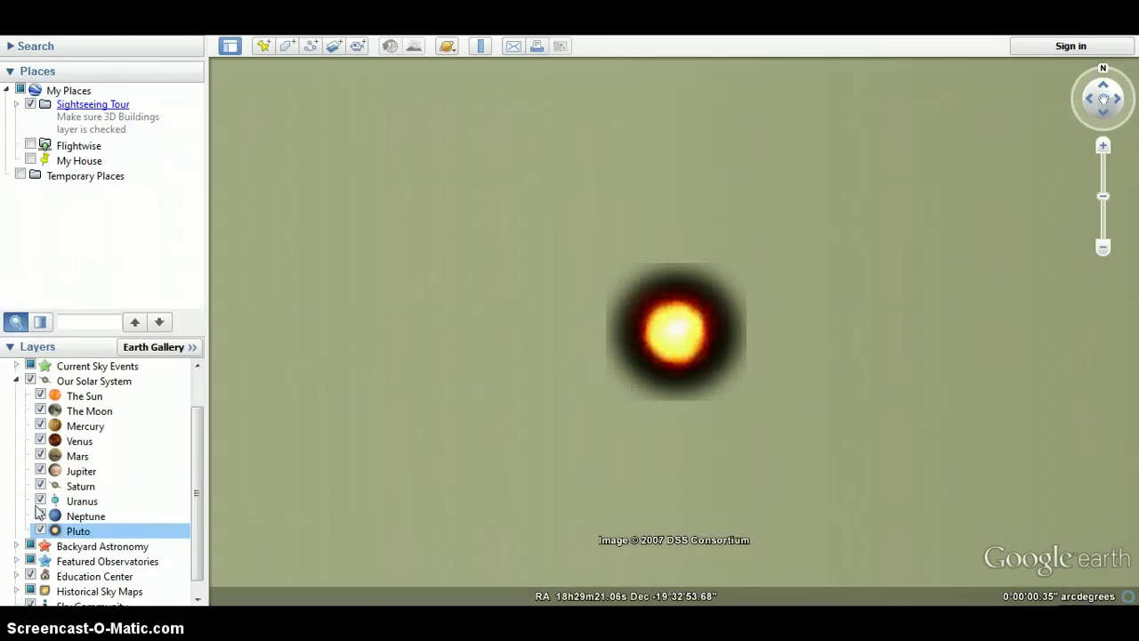
Collapse Our Solar System, then briefly expand and fold back Current Sky Events and Welcome to Sky.
{"action": "left_click", "coordinate": [16, 381]}
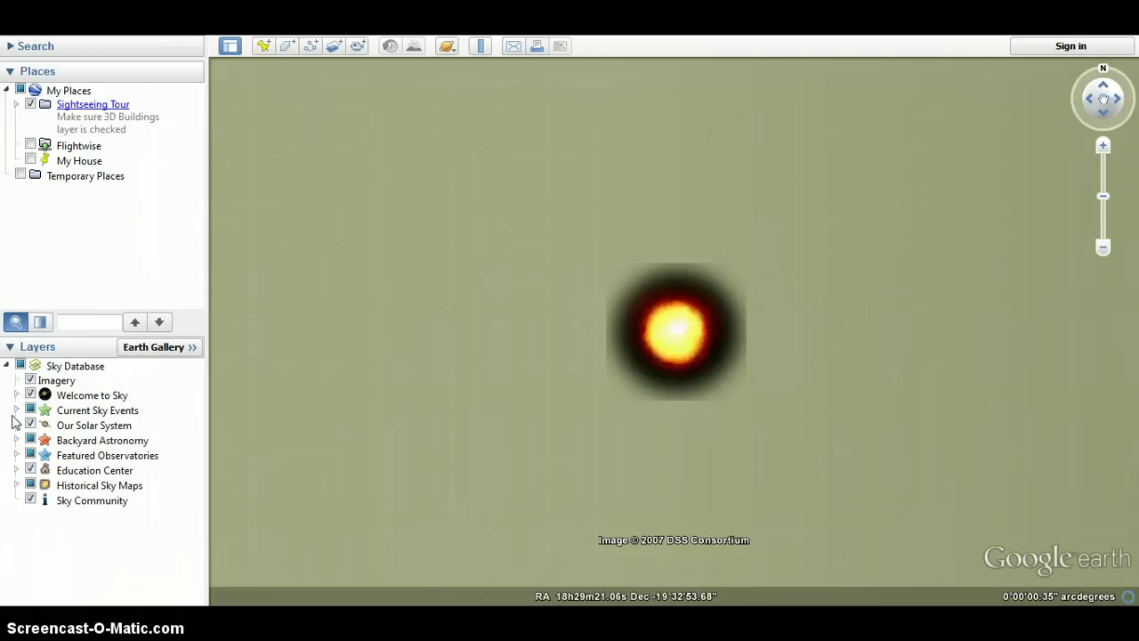
{"action": "left_click", "coordinate": [16, 410]}
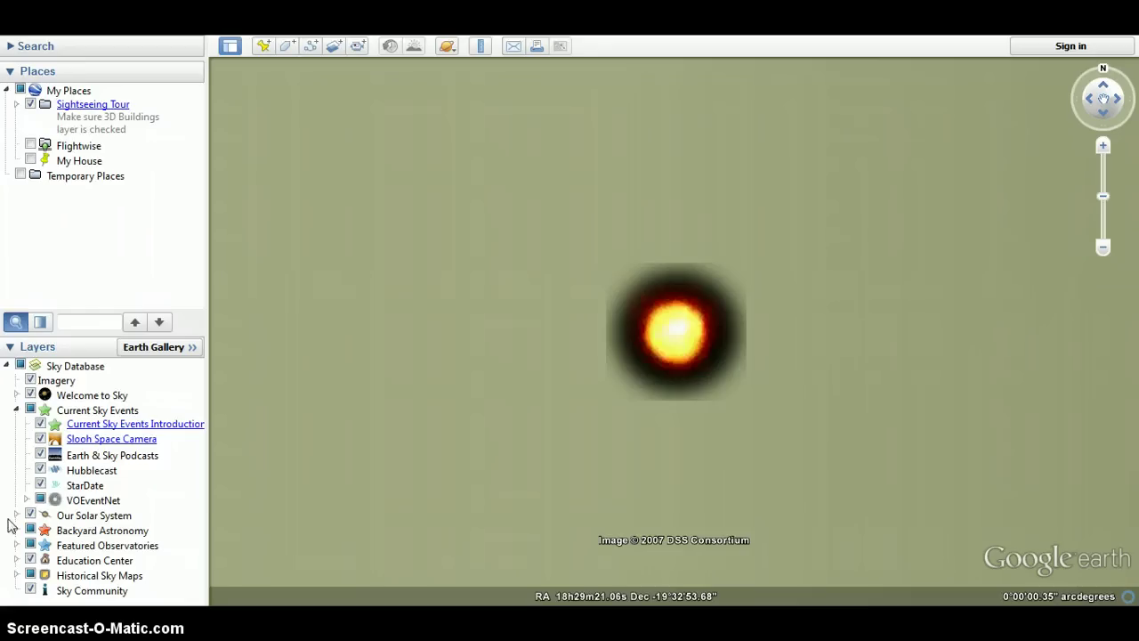
{"action": "left_click", "coordinate": [16, 410]}
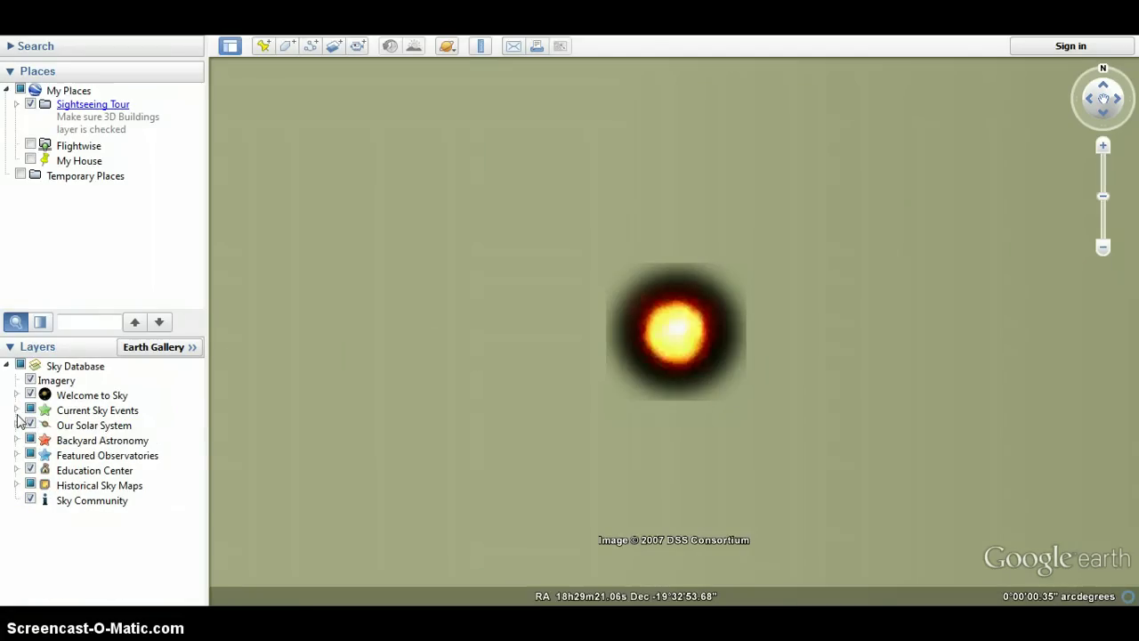
{"action": "left_click", "coordinate": [21, 394]}
{"action": "left_click", "coordinate": [17, 395]}
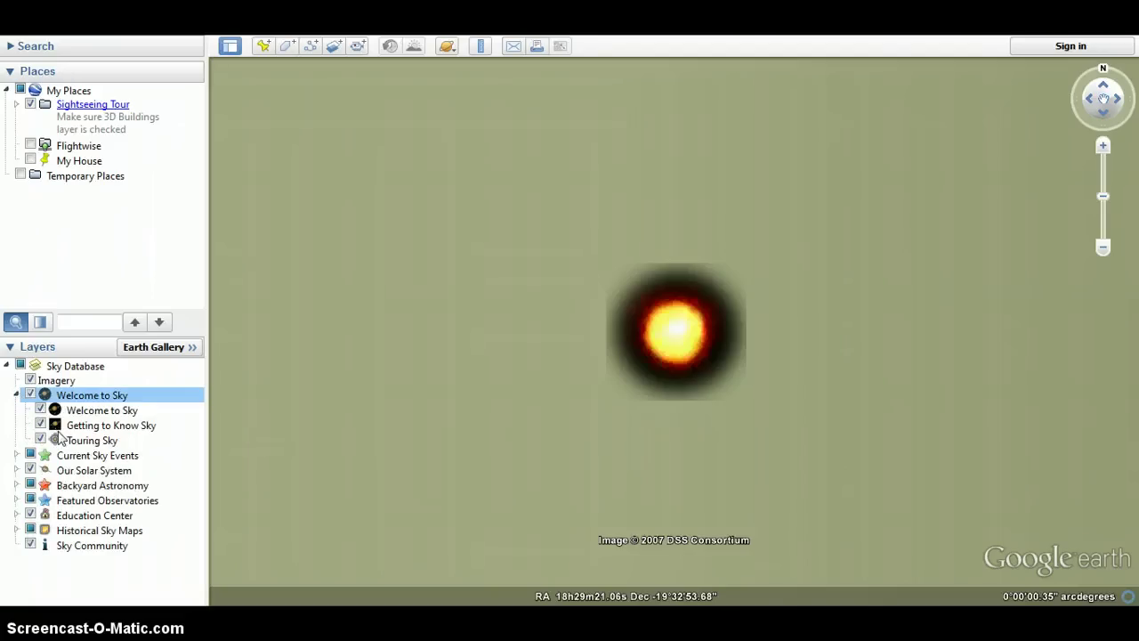
{"action": "left_click", "coordinate": [17, 395]}
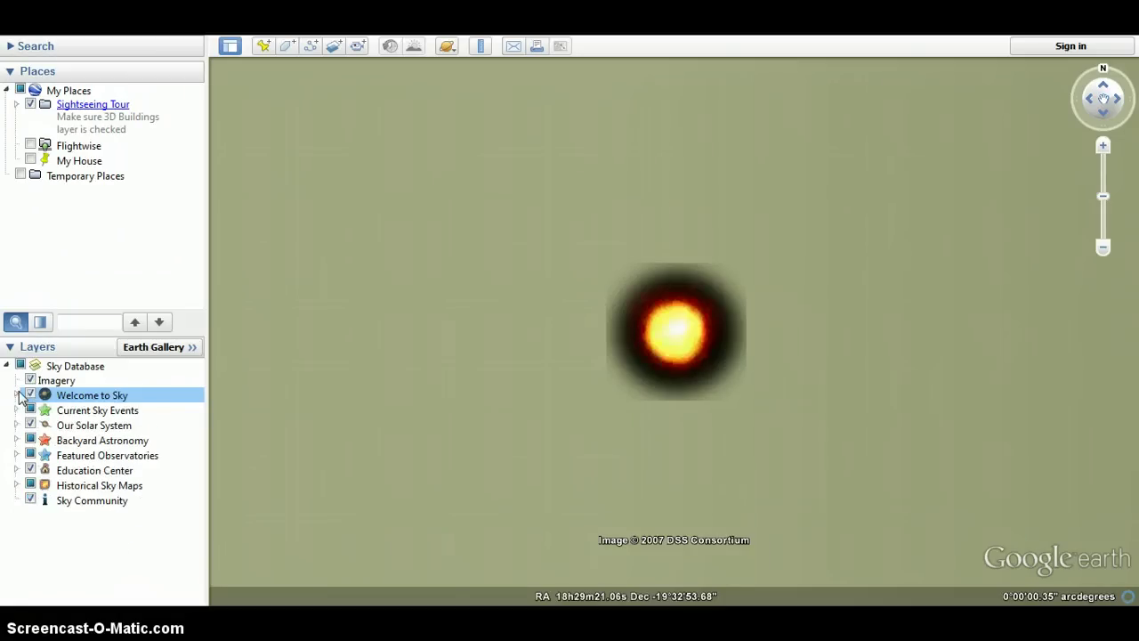
Fly to the Constellations layer under Backyard Astronomy, pan toward Coma Berenices, then collapse the folder.
{"action": "left_click", "coordinate": [16, 440]}
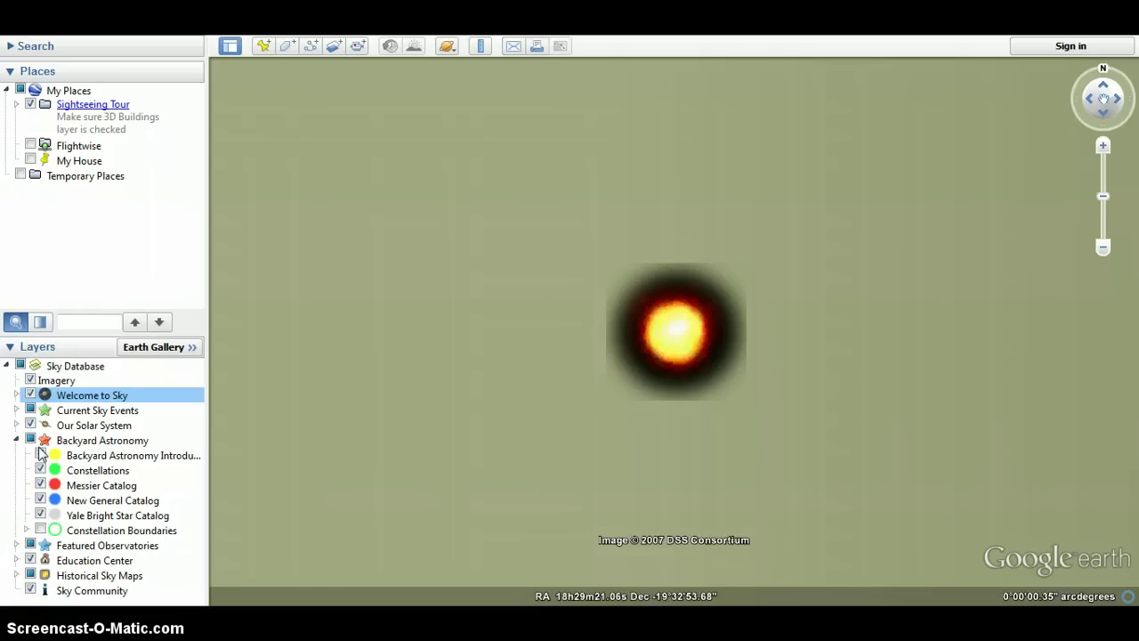
{"action": "double_click", "coordinate": [60, 471]}
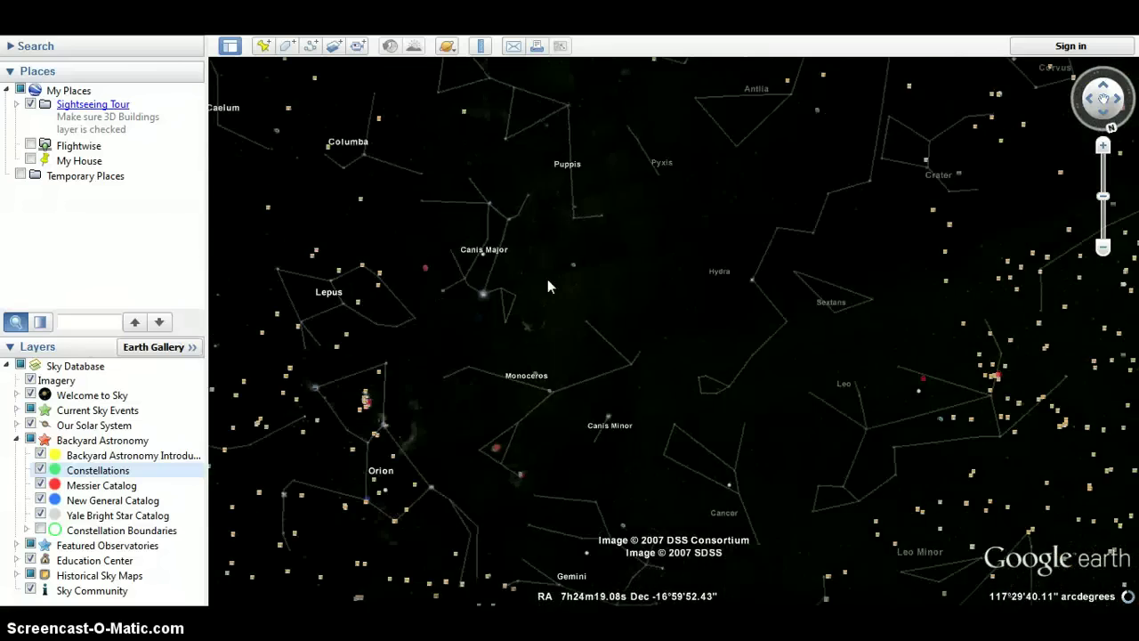
{"action": "left_click_drag", "start_coordinate": [463, 337], "coordinate": [693, 287]}
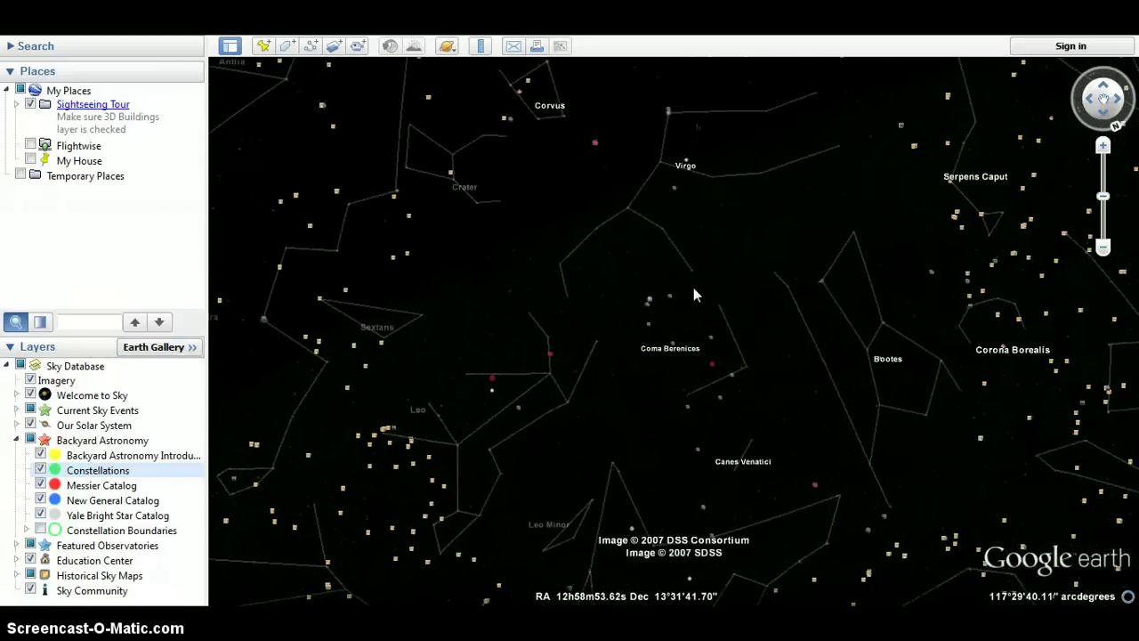
{"action": "left_click", "coordinate": [16, 440]}
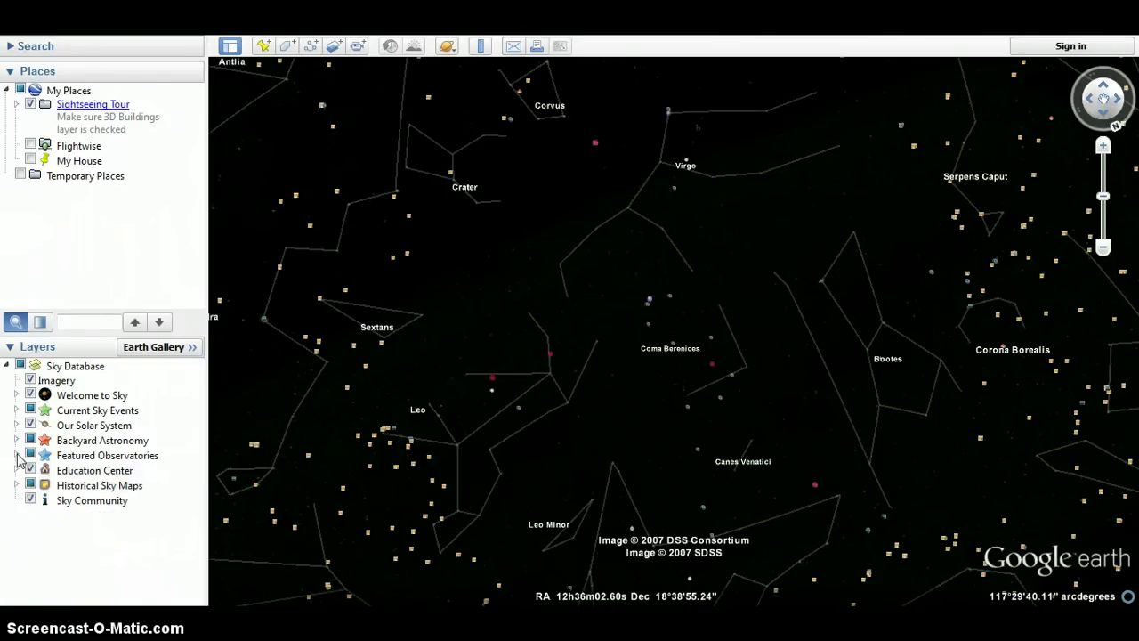
Visit the Hubble and Spitzer Infrared showcases, expand GALEX, then collapse Featured Observatories.
{"action": "left_click", "coordinate": [16, 456]}
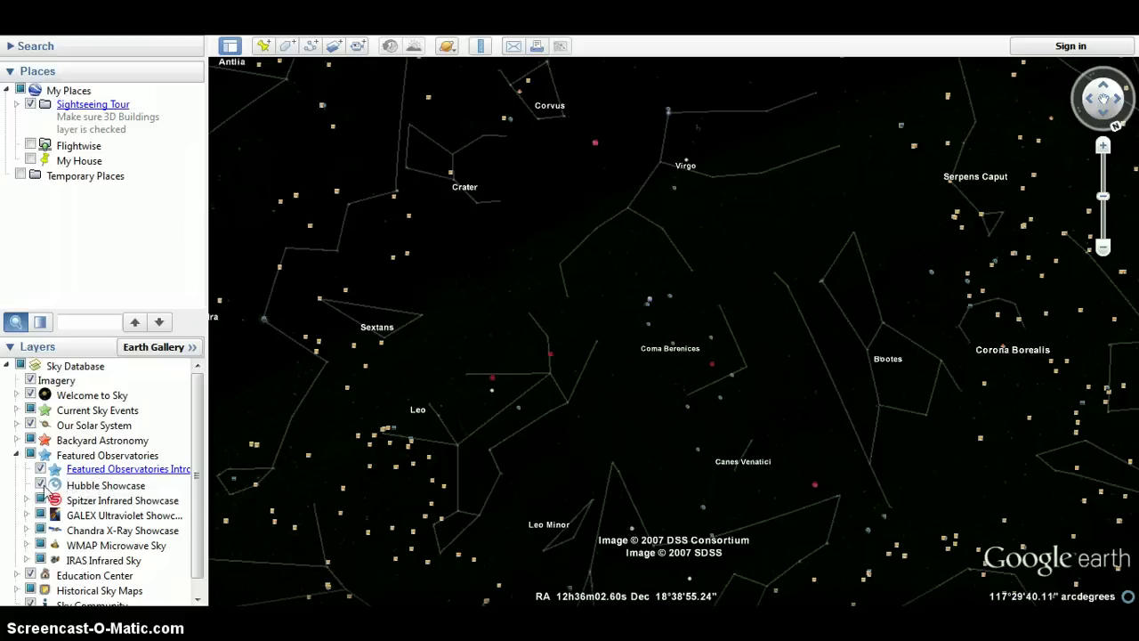
{"action": "double_click", "coordinate": [77, 487]}
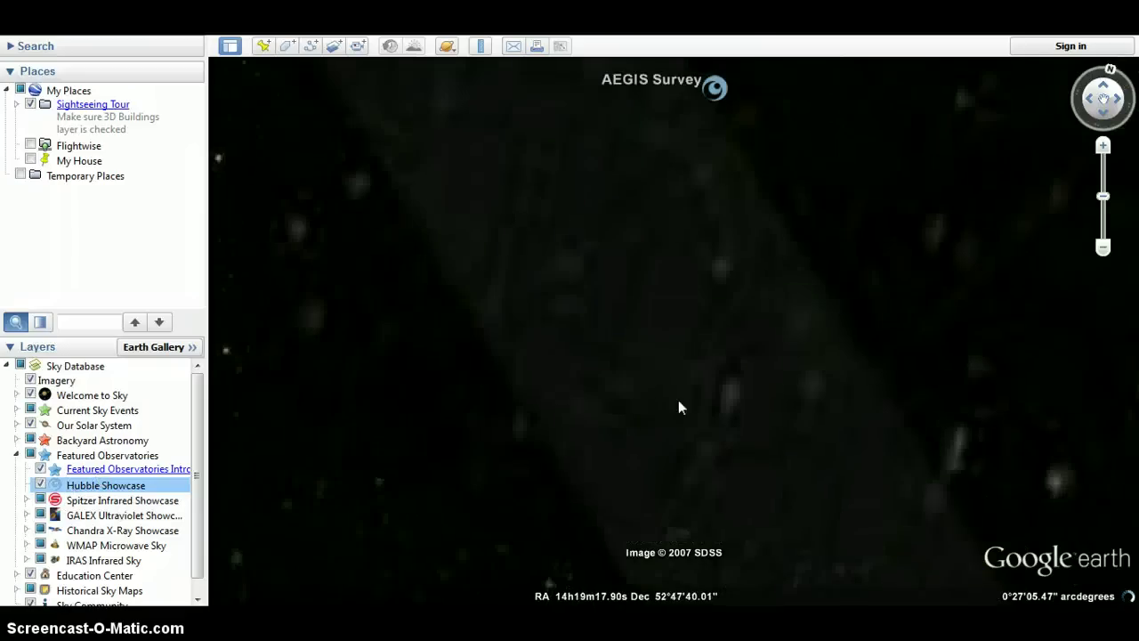
{"action": "double_click", "coordinate": [72, 501]}
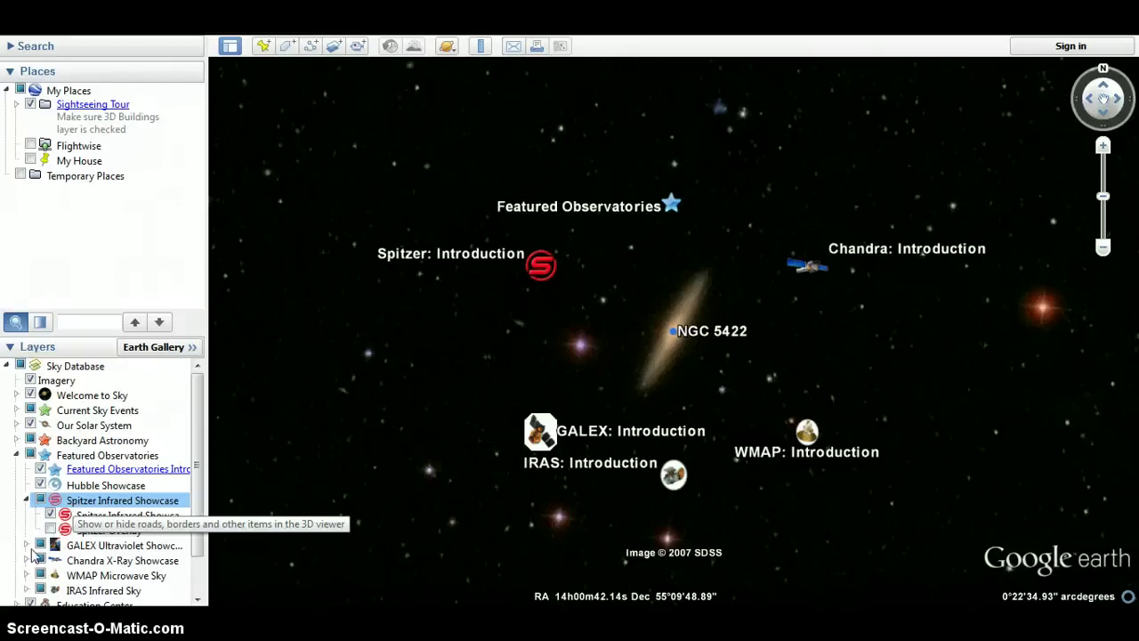
{"action": "left_click", "coordinate": [27, 545]}
{"action": "scroll", "coordinate": [38, 549], "scroll_direction": "down", "scroll_amount": 2}
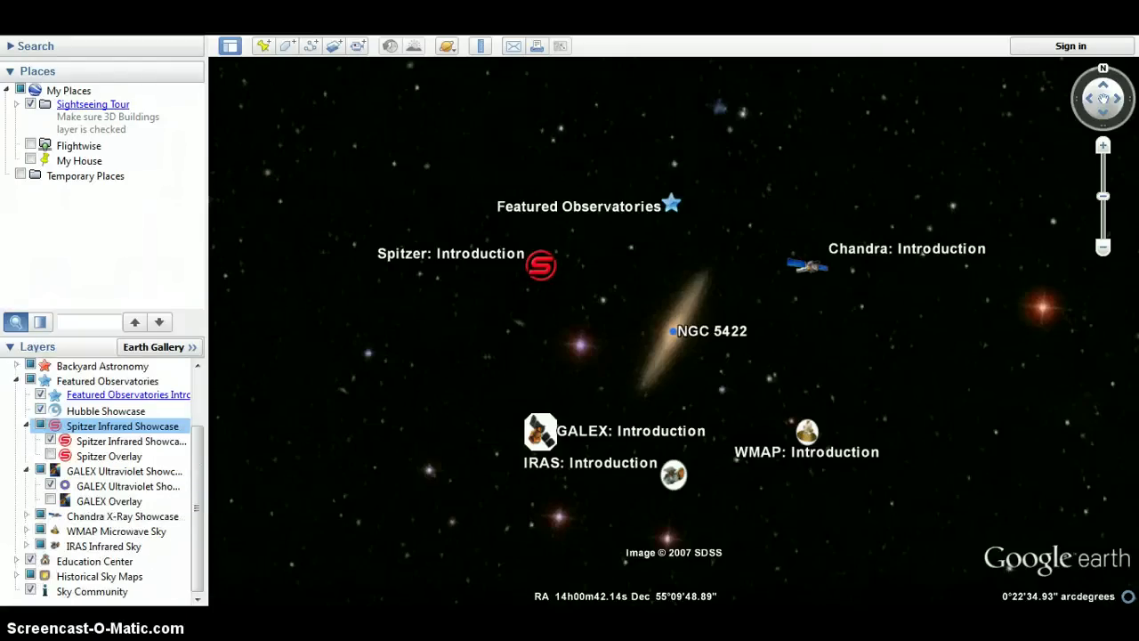
{"action": "left_click", "coordinate": [14, 381]}
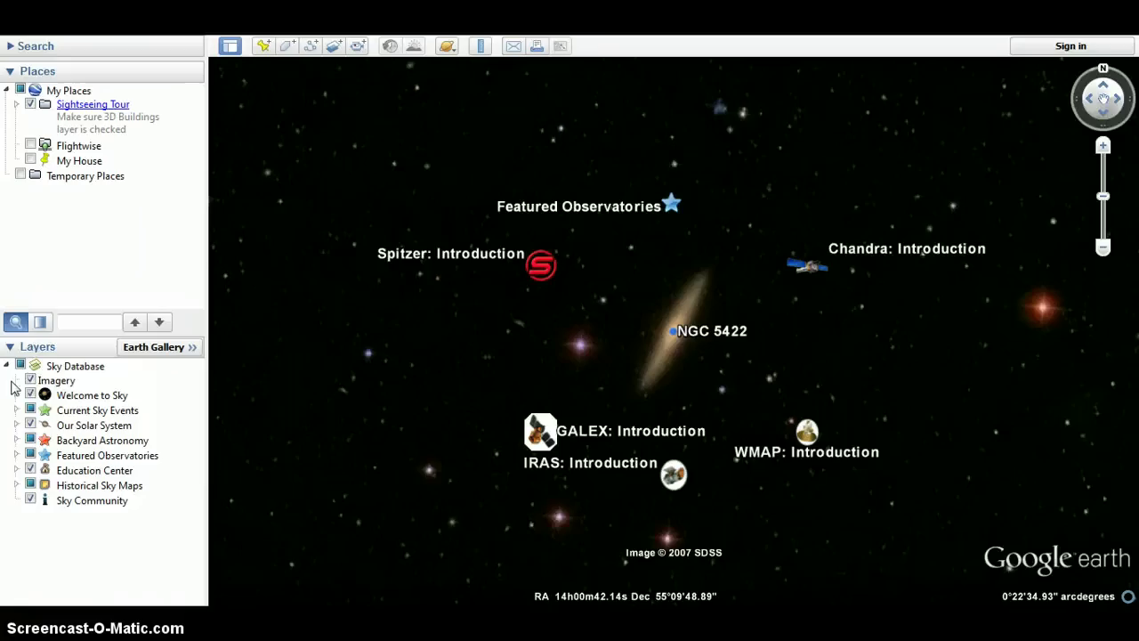
Fly to Education Center's Life of a Star layer, then zoom out to the Draco–Boötes constellations.
{"action": "left_click", "coordinate": [15, 471]}
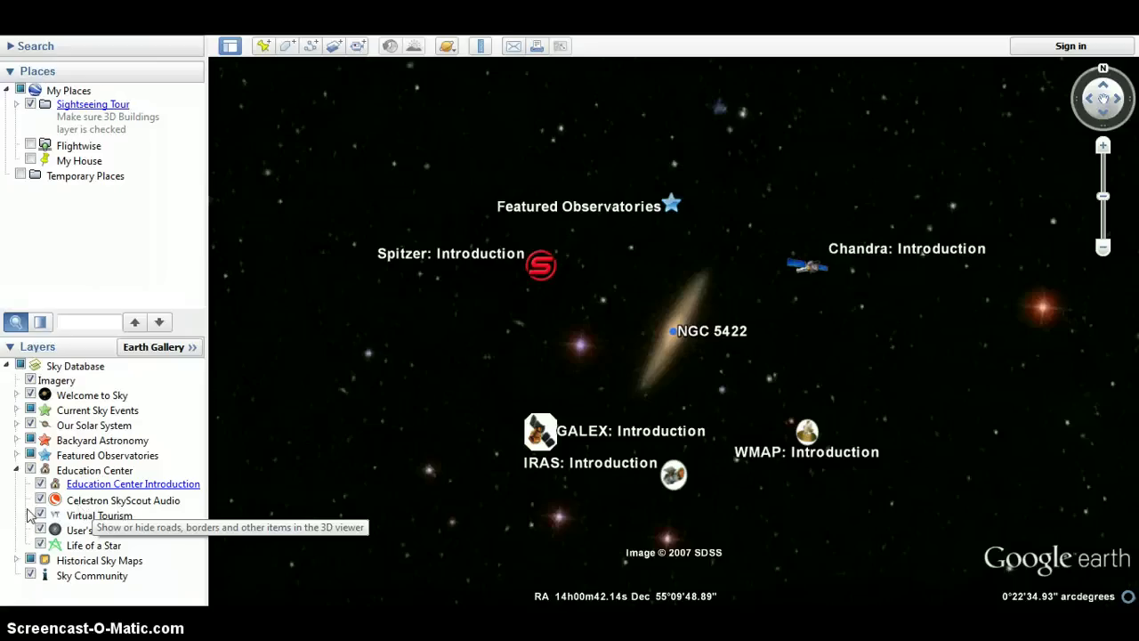
{"action": "double_click", "coordinate": [82, 546]}
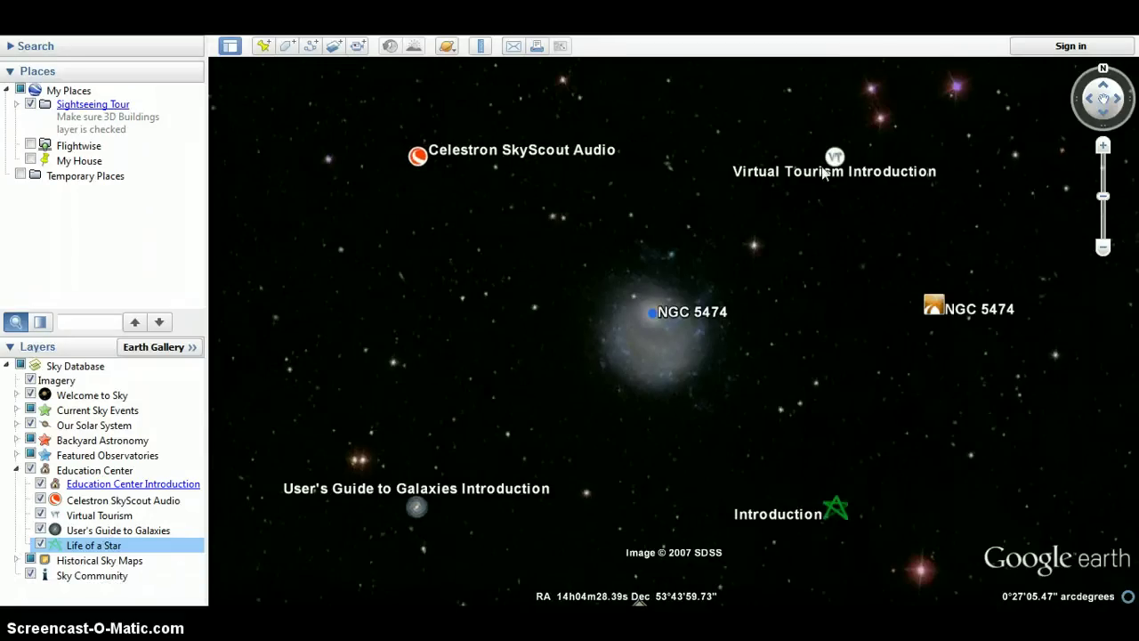
{"action": "scroll", "coordinate": [542, 332], "scroll_direction": "down", "scroll_amount": 5}
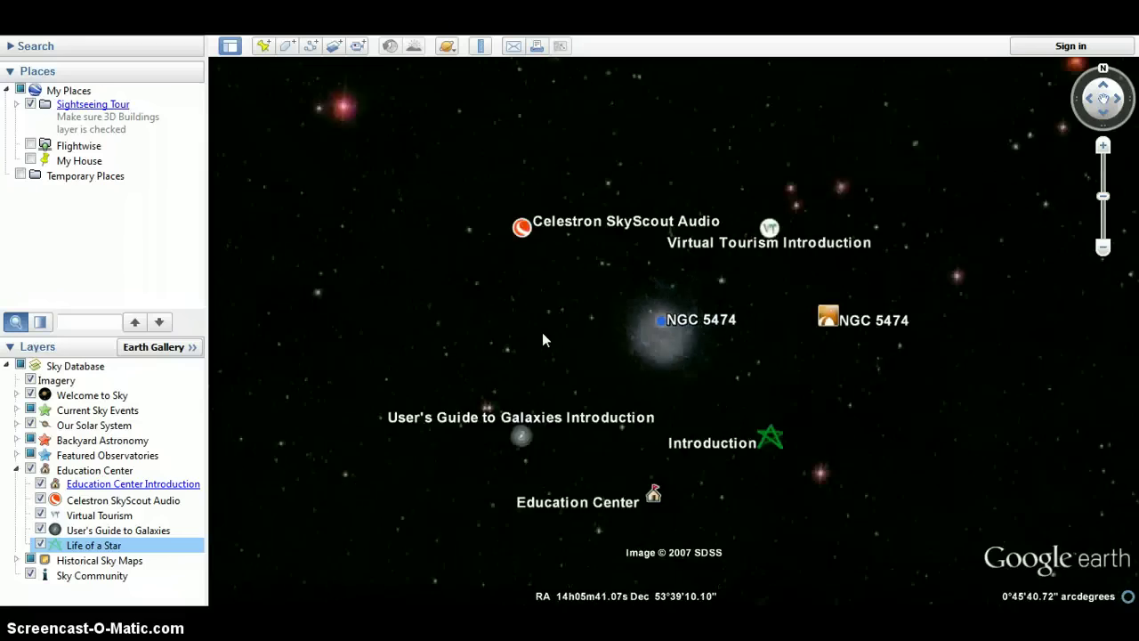
{"action": "scroll", "coordinate": [539, 343], "scroll_direction": "down", "scroll_amount": 5}
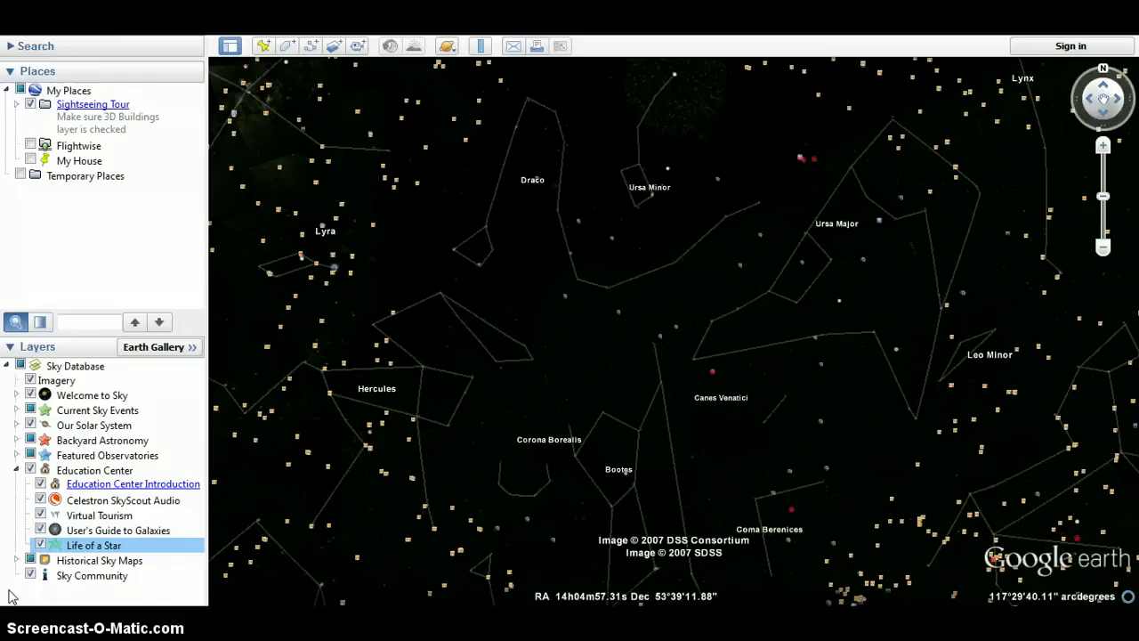
Fly to the Rumsey Star Maps layer from the Historical Sky Maps folder.
{"action": "left_click", "coordinate": [16, 559]}
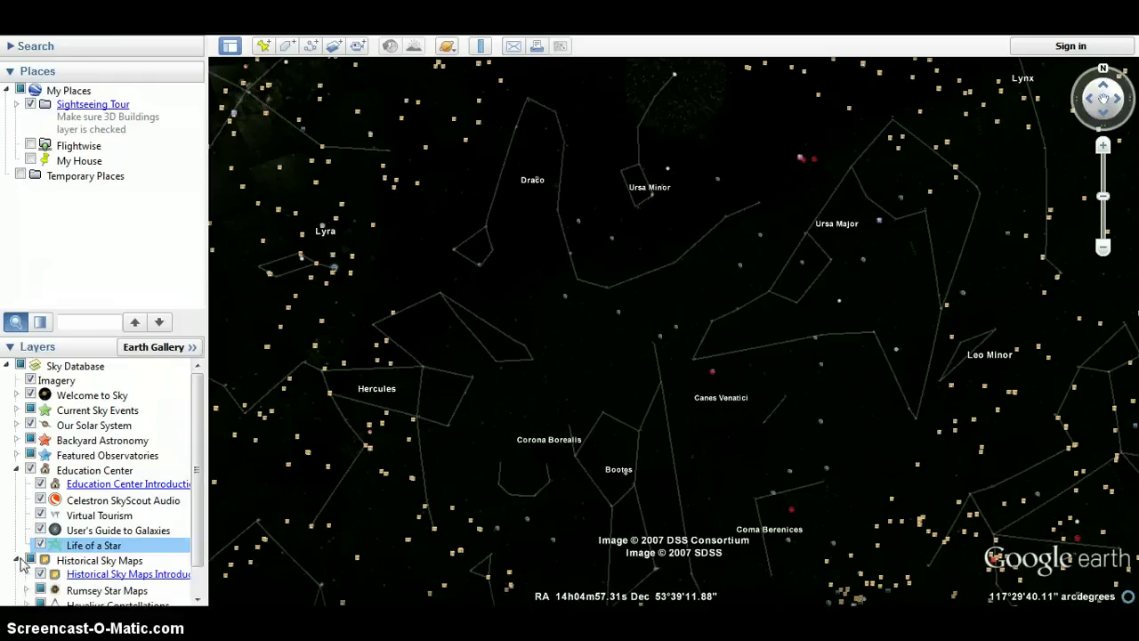
{"action": "scroll", "coordinate": [20, 559], "scroll_direction": "down", "scroll_amount": 1}
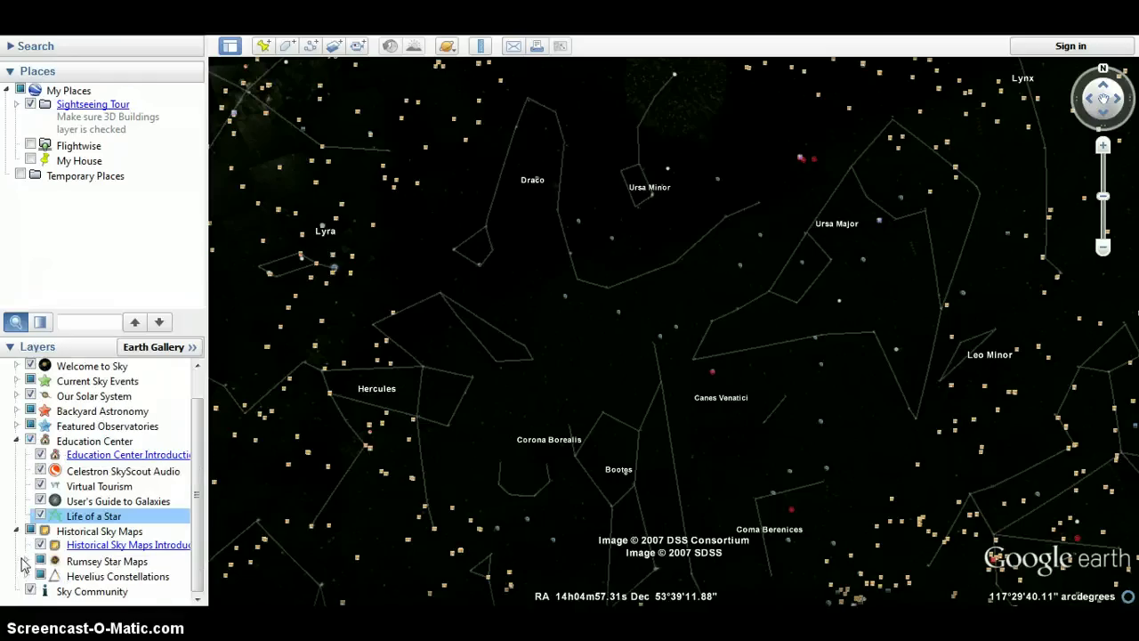
{"action": "double_click", "coordinate": [71, 566]}
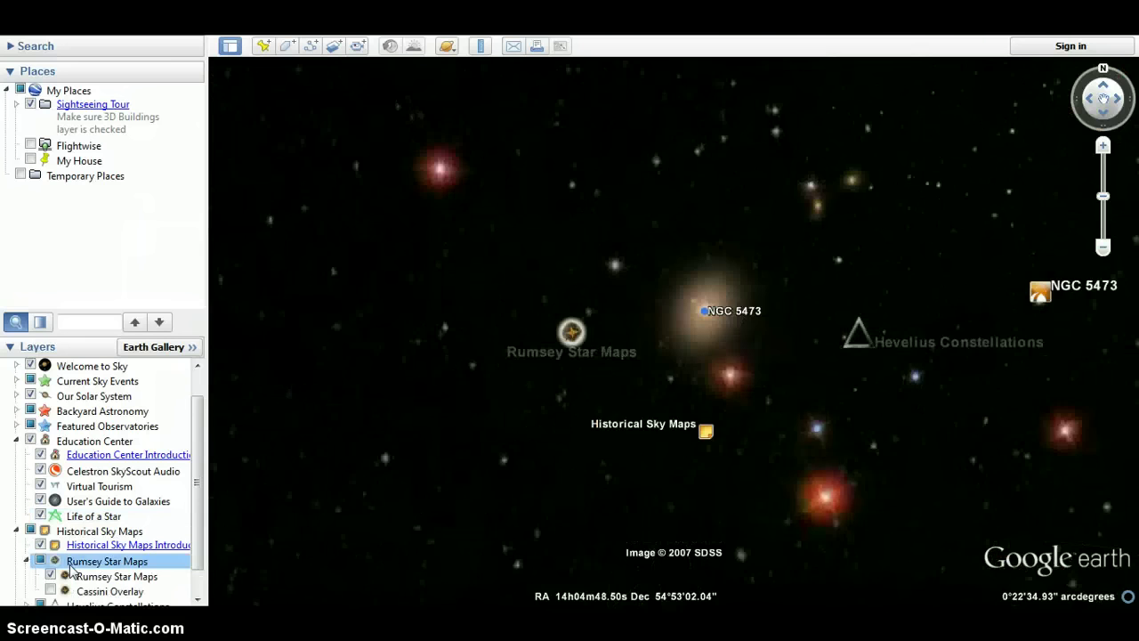
Expand Hevelius Constellations and open its information balloon near NGC 5473.
{"action": "scroll", "coordinate": [659, 374], "scroll_direction": "up", "scroll_amount": 3}
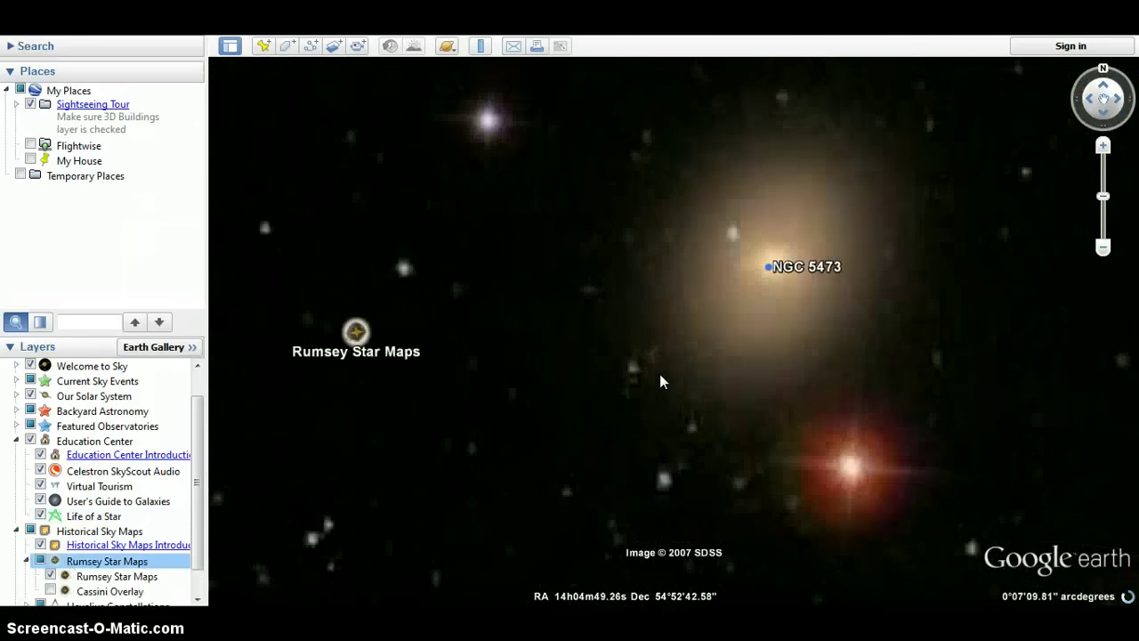
{"action": "scroll", "coordinate": [460, 312], "scroll_direction": "down", "scroll_amount": 2}
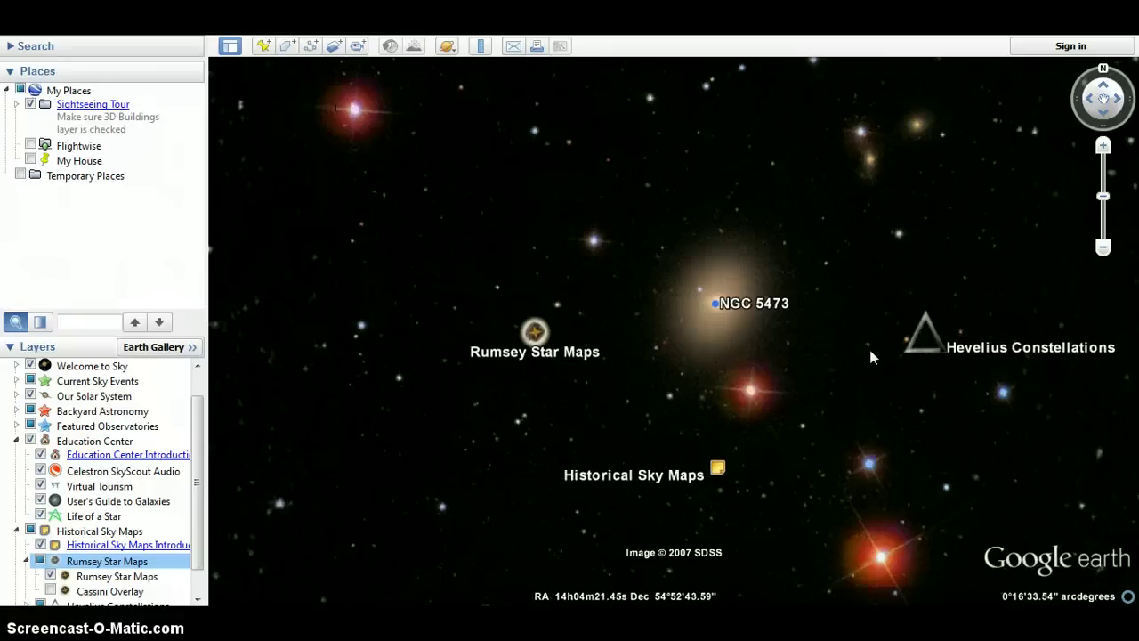
{"action": "scroll", "coordinate": [199, 485], "scroll_direction": "down", "scroll_amount": 1}
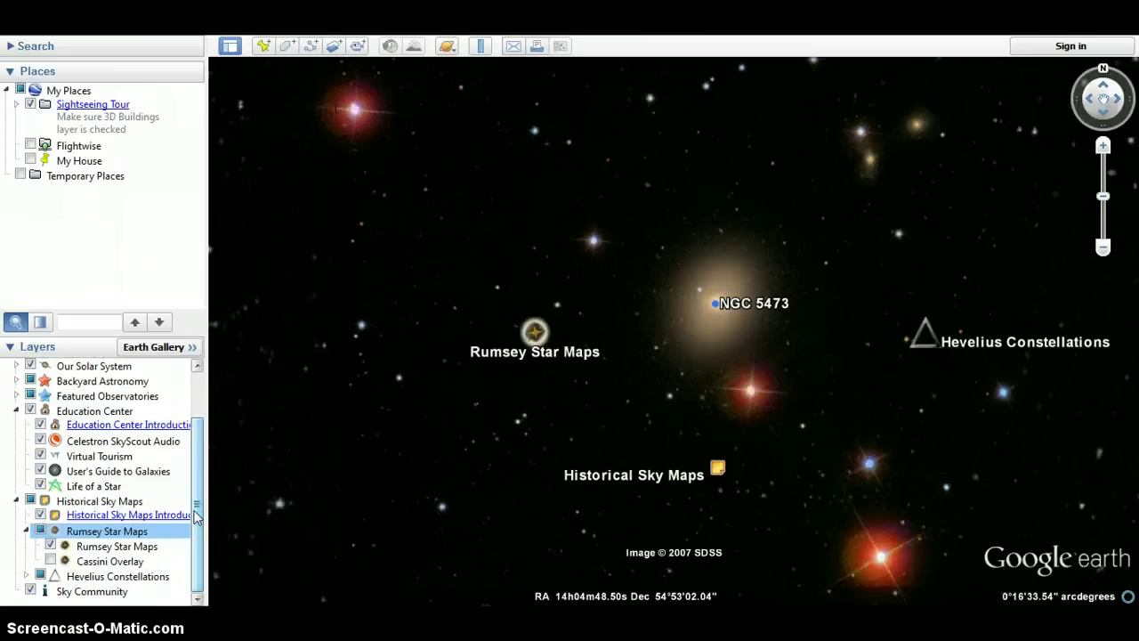
{"action": "left_click", "coordinate": [26, 576]}
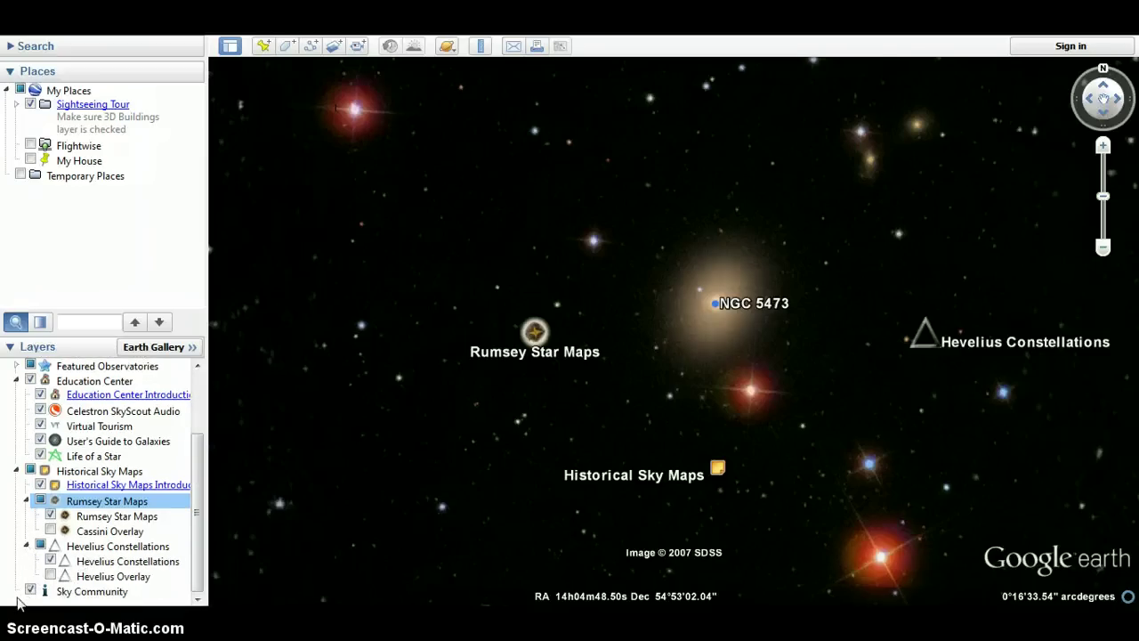
{"action": "left_click", "coordinate": [938, 351]}
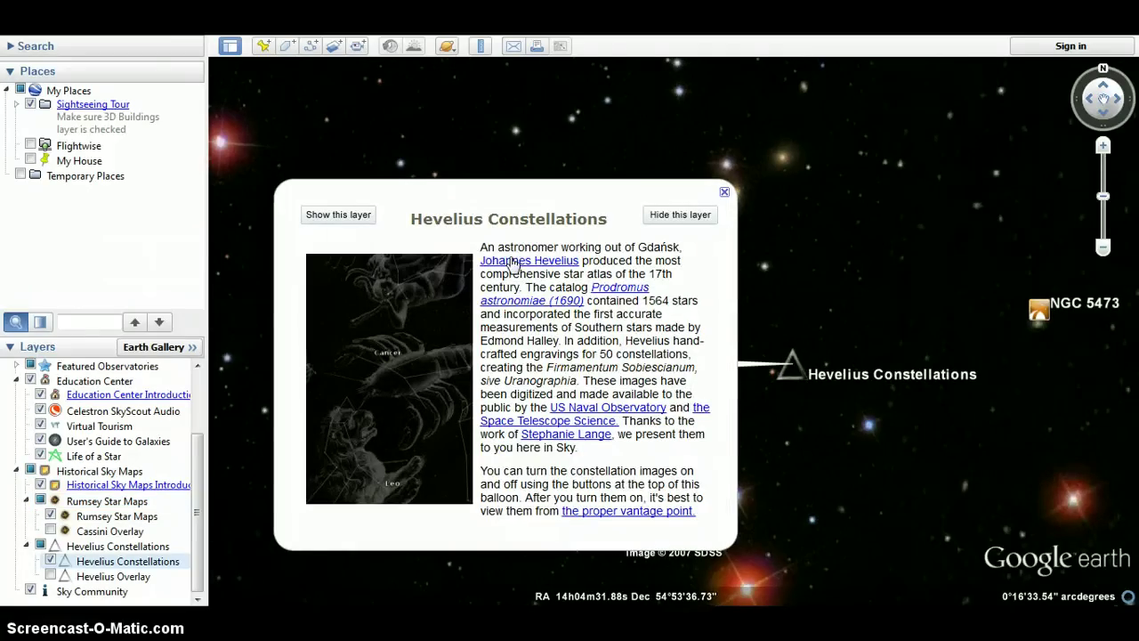
Close the Hevelius balloon, then view and close the NGC 5473 Slooh Space Camera details.
{"action": "left_click", "coordinate": [724, 192]}
{"action": "left_click", "coordinate": [1039, 309]}
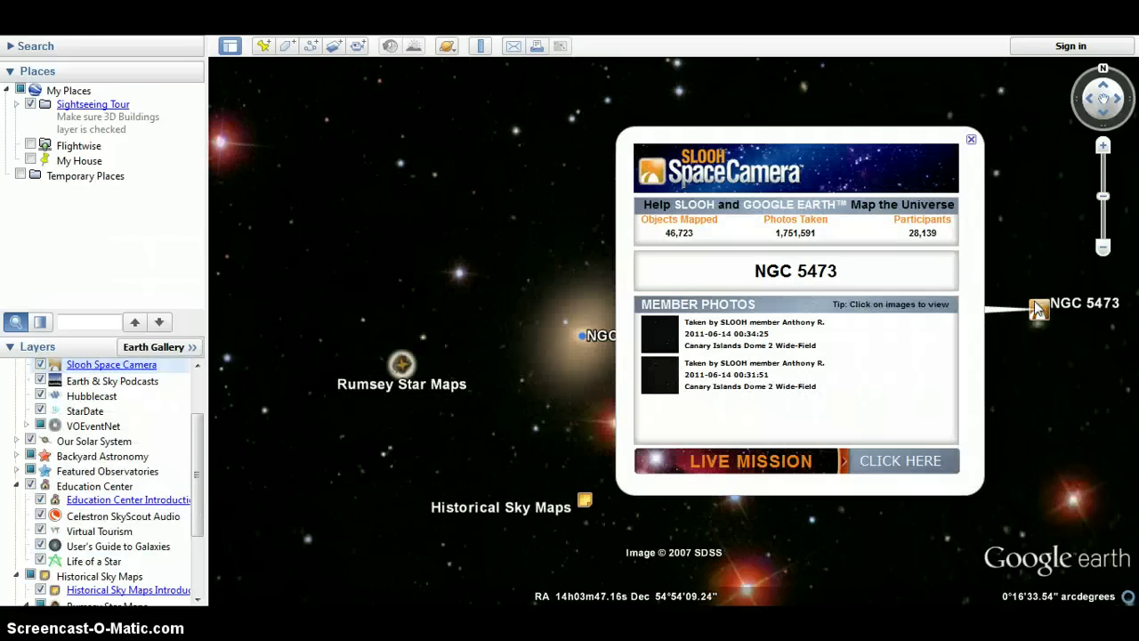
{"action": "left_click", "coordinate": [970, 139]}
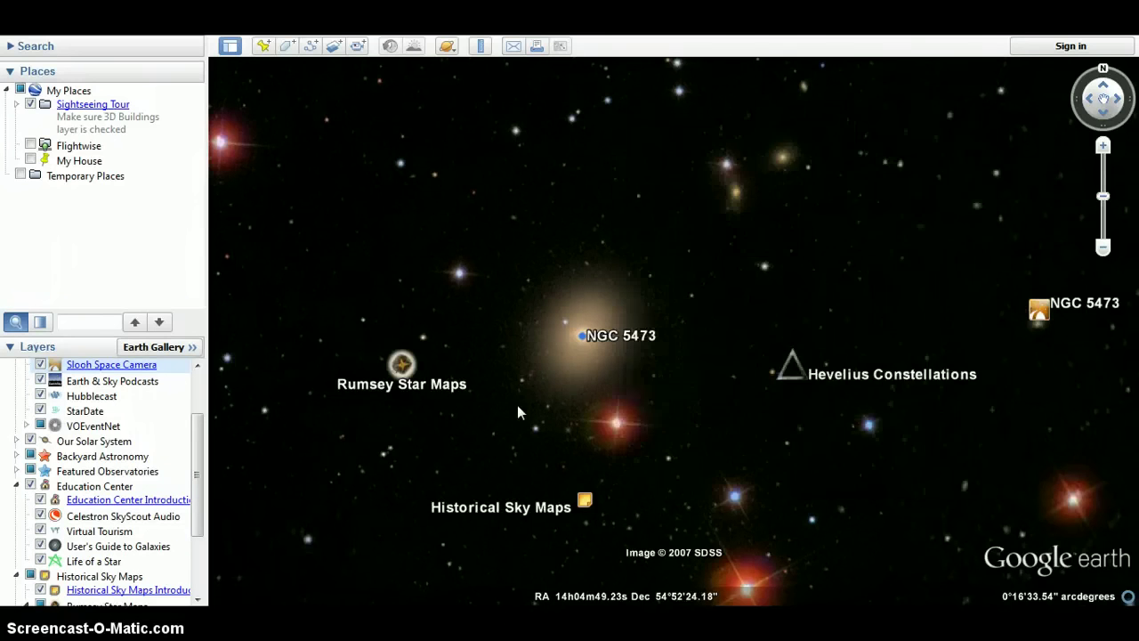
Zoom out to the wide Cygnus, Draco, Ursa Major and Boötes constellation map.
{"action": "scroll", "coordinate": [517, 405], "scroll_direction": "down", "scroll_amount": 5}
{"action": "scroll", "coordinate": [477, 410], "scroll_direction": "down", "scroll_amount": 10}
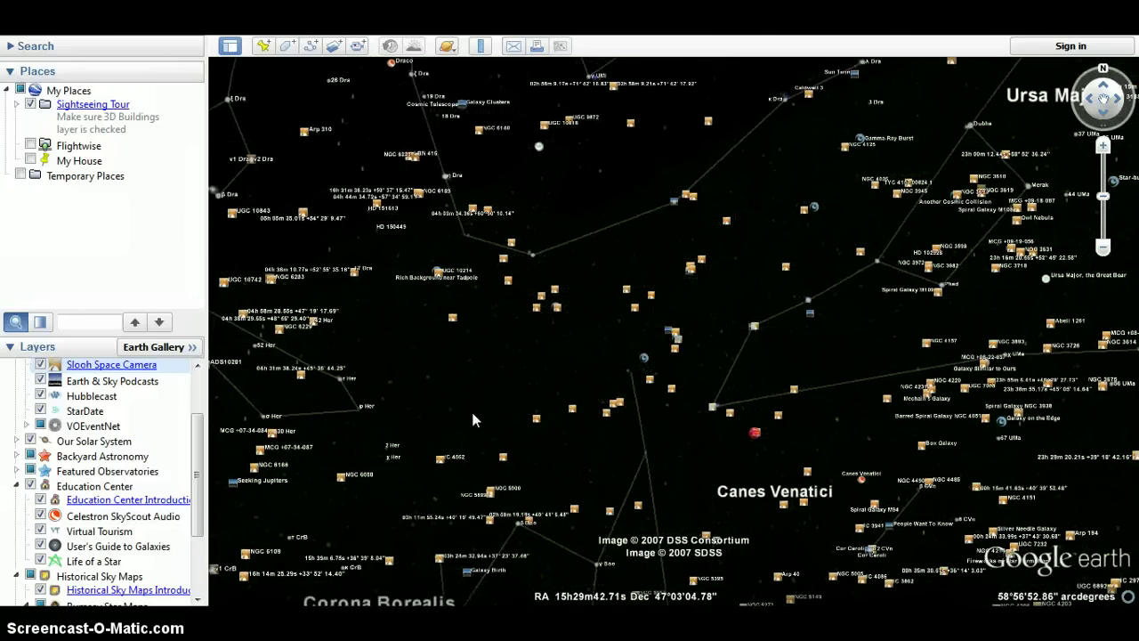
{"action": "scroll", "coordinate": [472, 414], "scroll_direction": "down", "scroll_amount": 5}
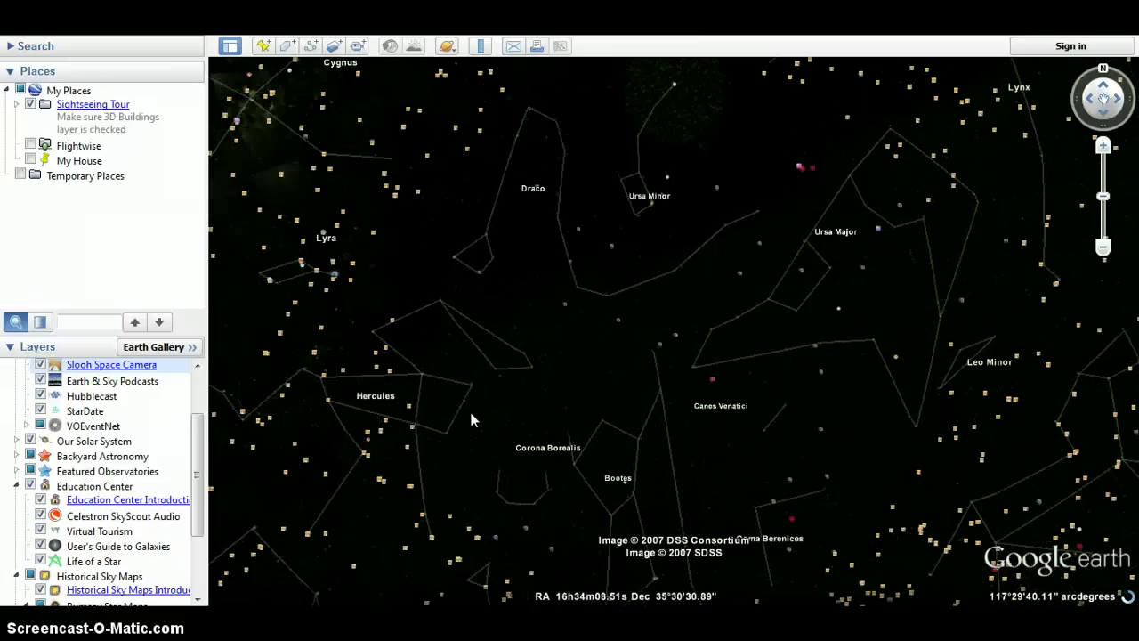